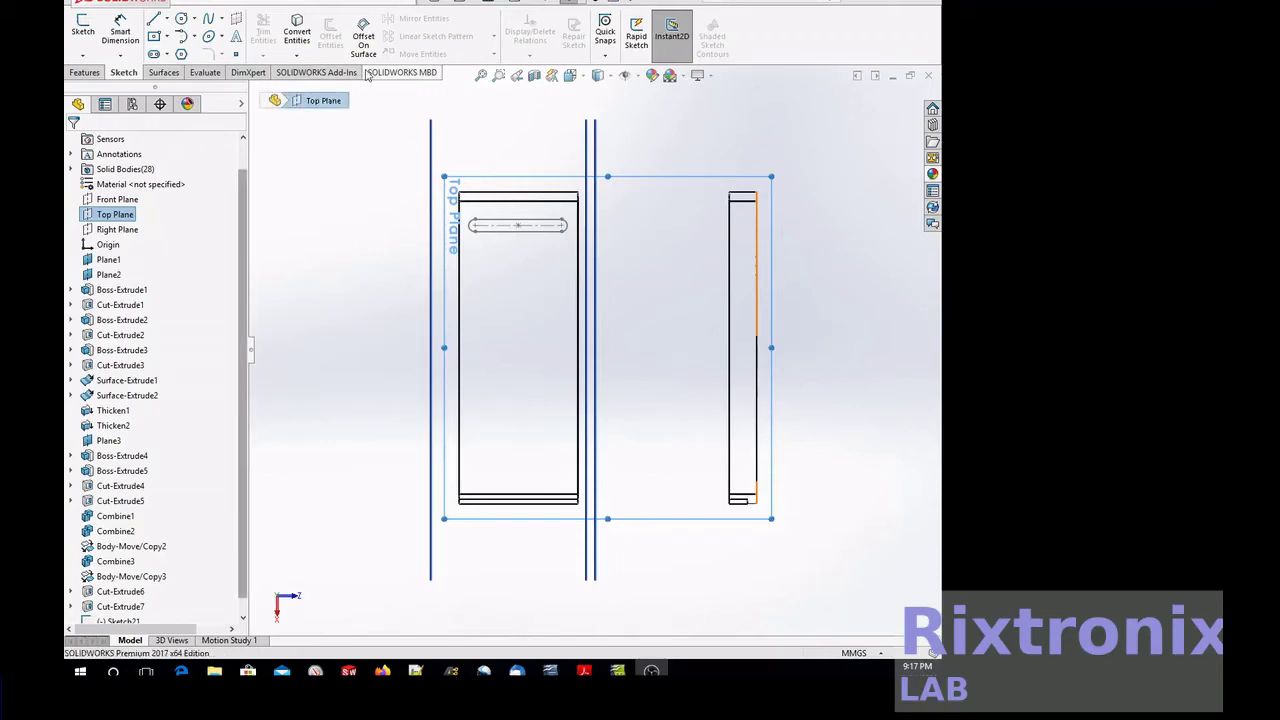
Sketch a vertical line about 160 mm long on the Top Plane beside the casing's right edge, then exit.
{"action": "left_click", "coordinate": [155, 20]}
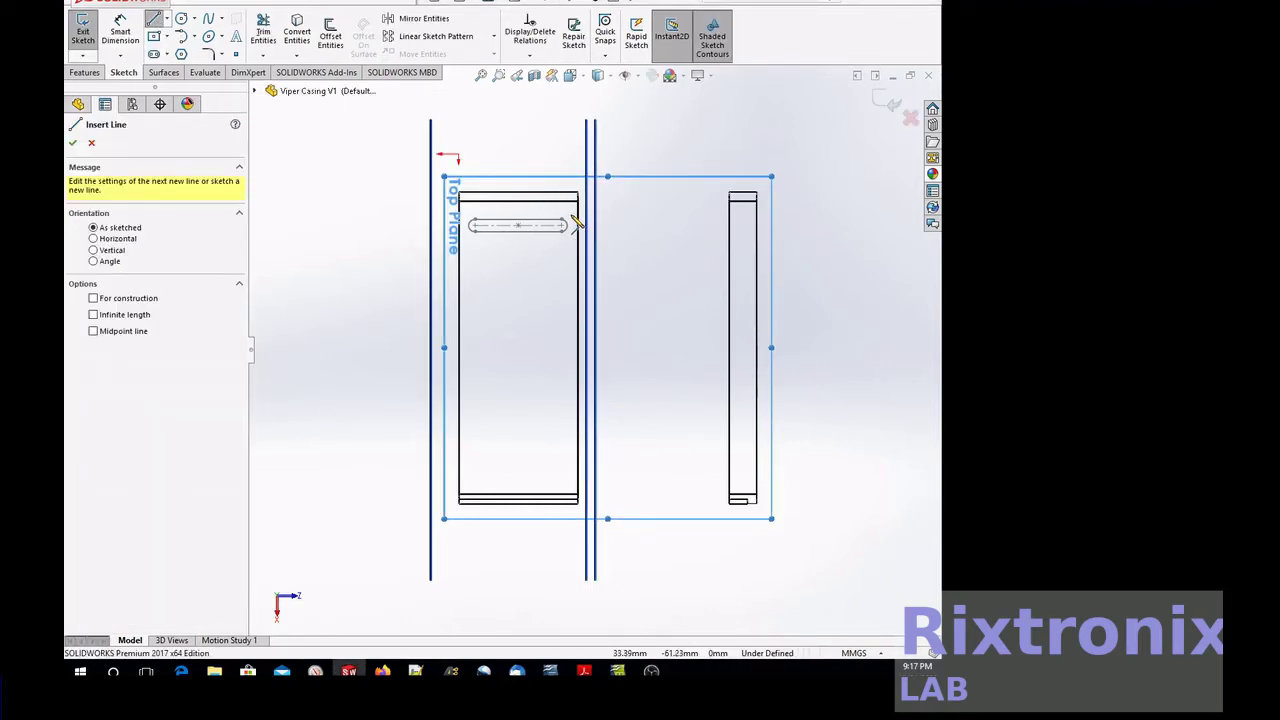
{"action": "left_click", "coordinate": [572, 224]}
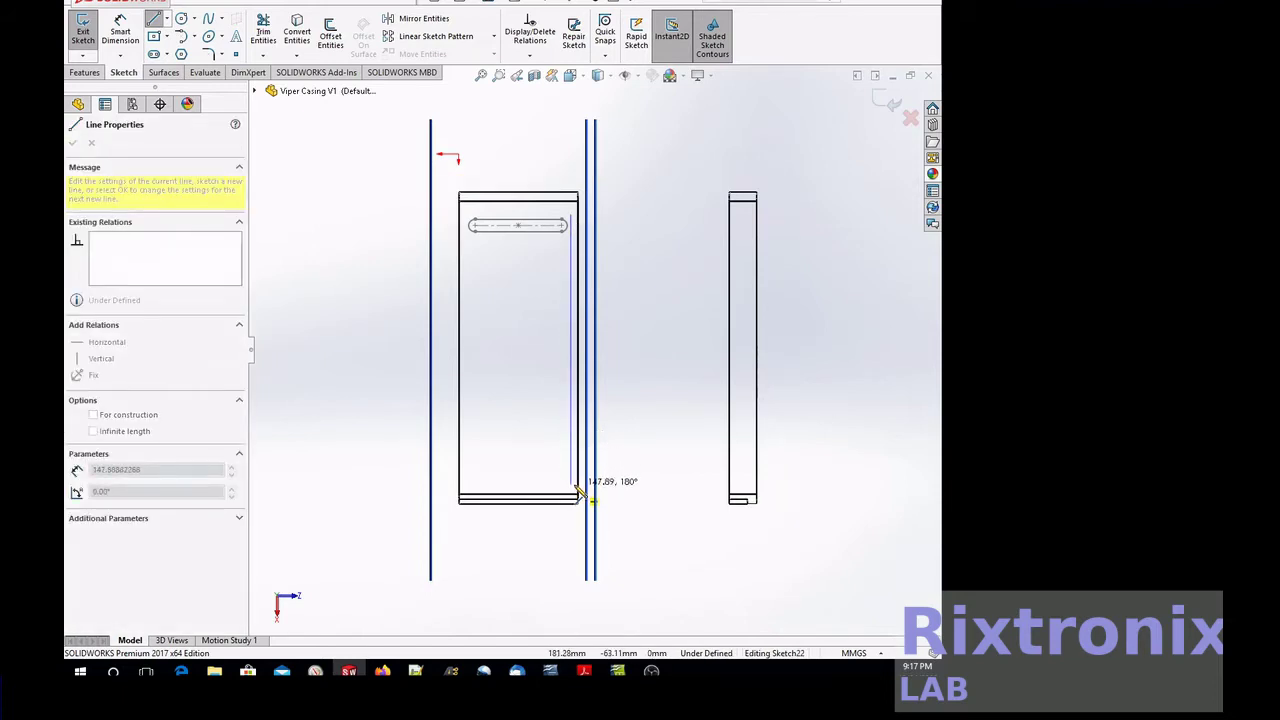
{"action": "left_click", "coordinate": [571, 485]}
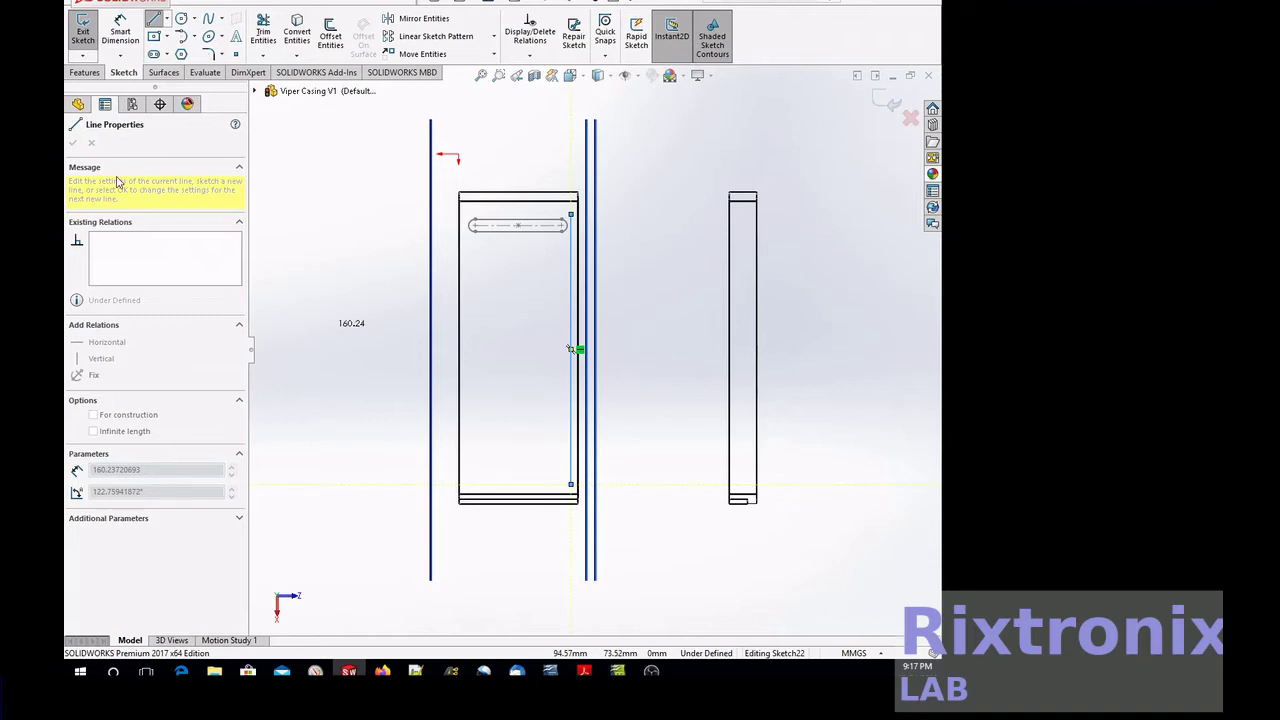
{"action": "key", "text": "Escape"}
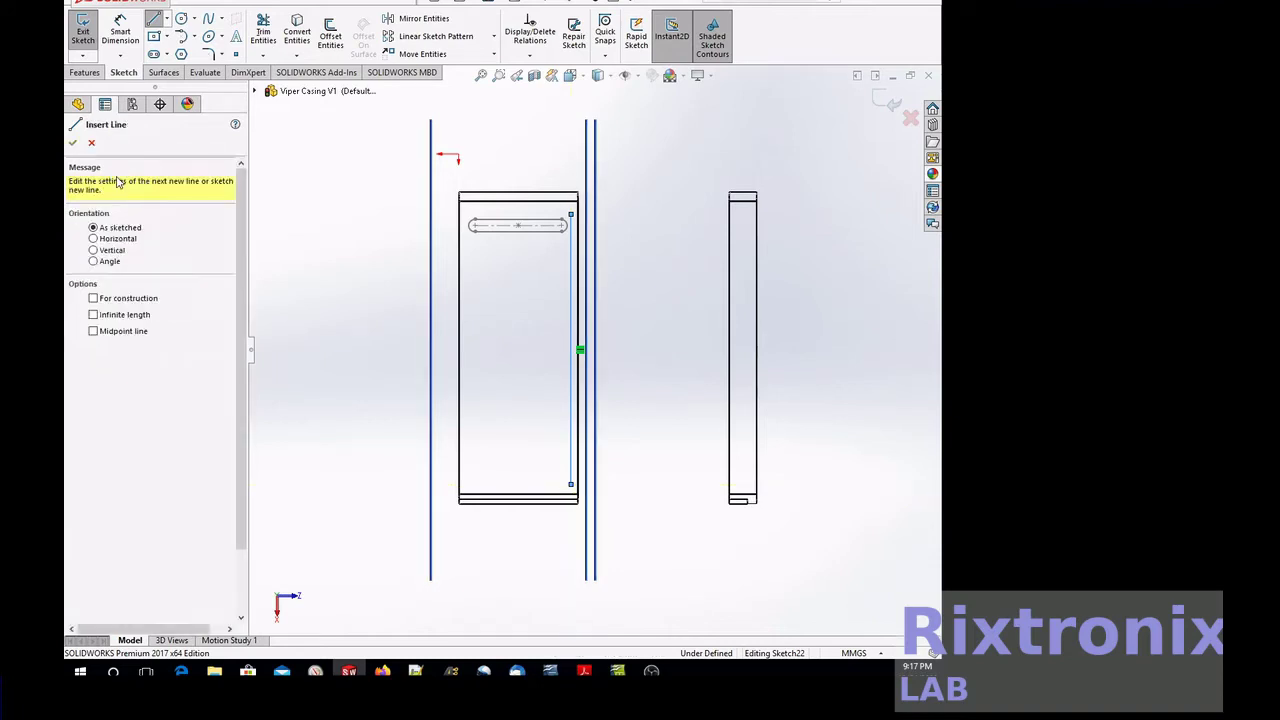
{"action": "key", "text": "Escape"}
{"action": "left_click", "coordinate": [83, 30]}
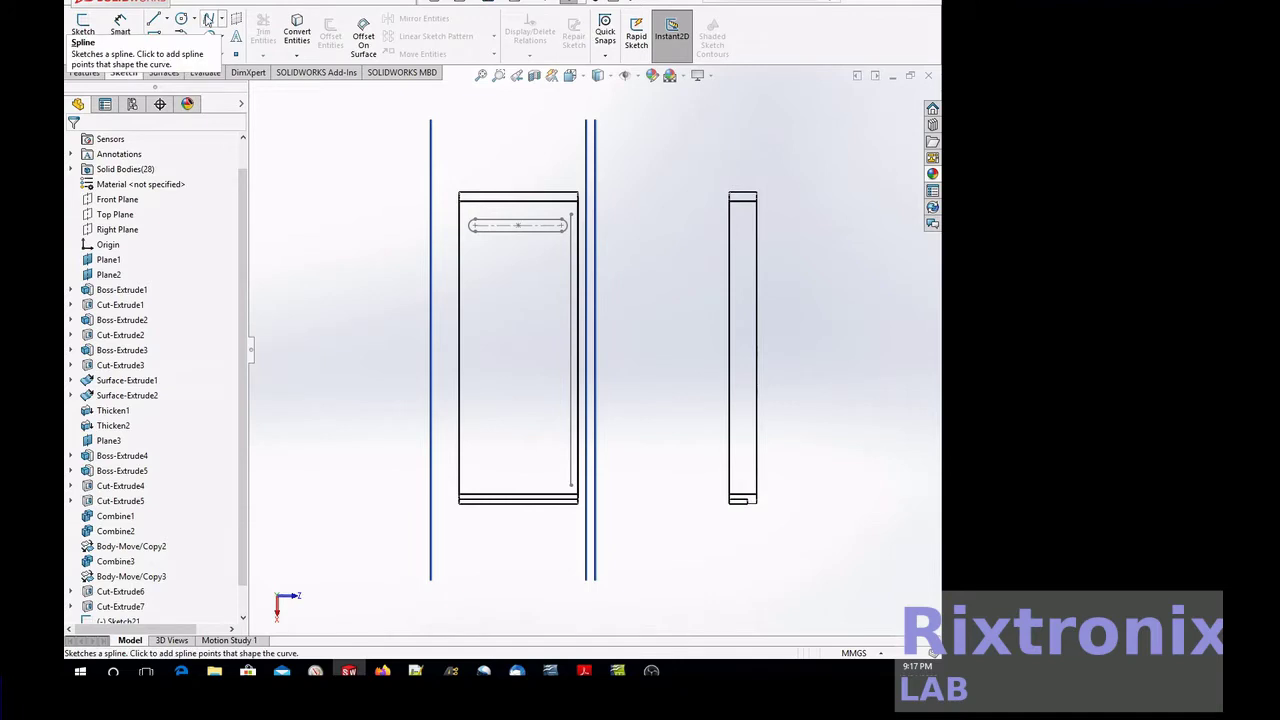
{"action": "left_click", "coordinate": [80, 73]}
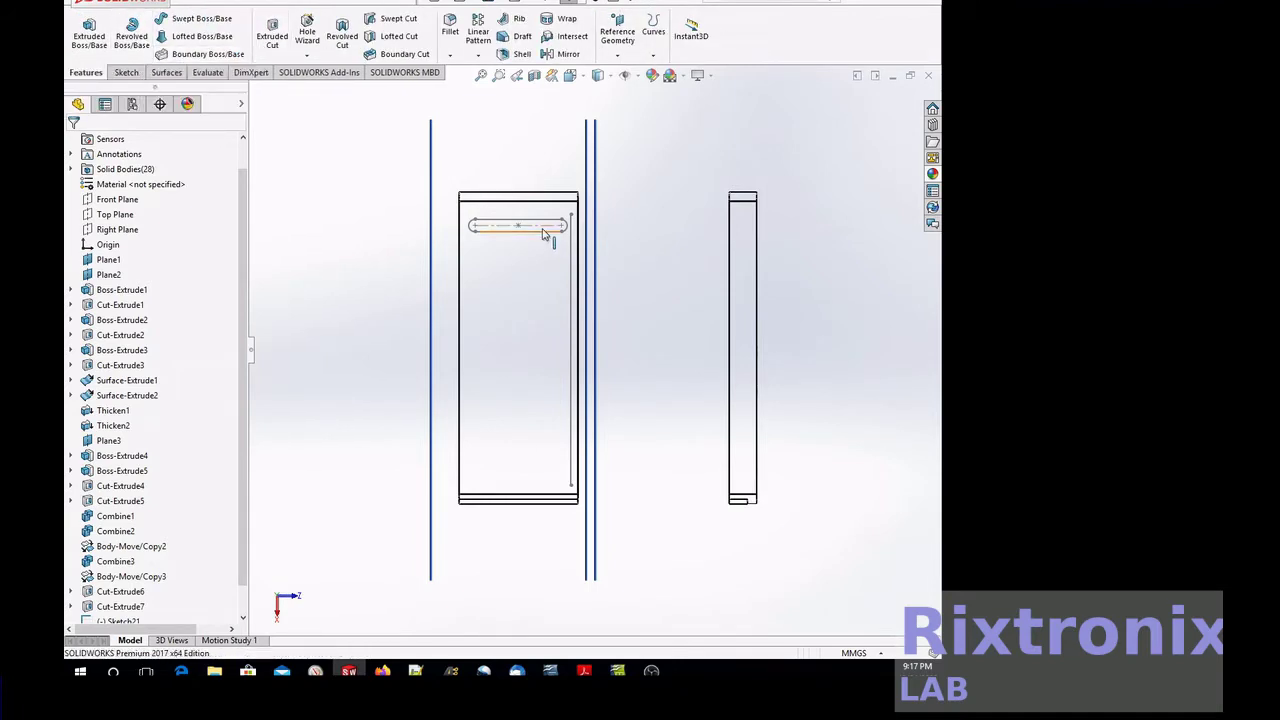
Try an extruded cut from Sketch21 viewed normal to Plane3 with reversed direction, then cancel it.
{"action": "scroll", "coordinate": [190, 513], "scroll_direction": "down", "scroll_amount": 1}
{"action": "left_click", "coordinate": [118, 591]}
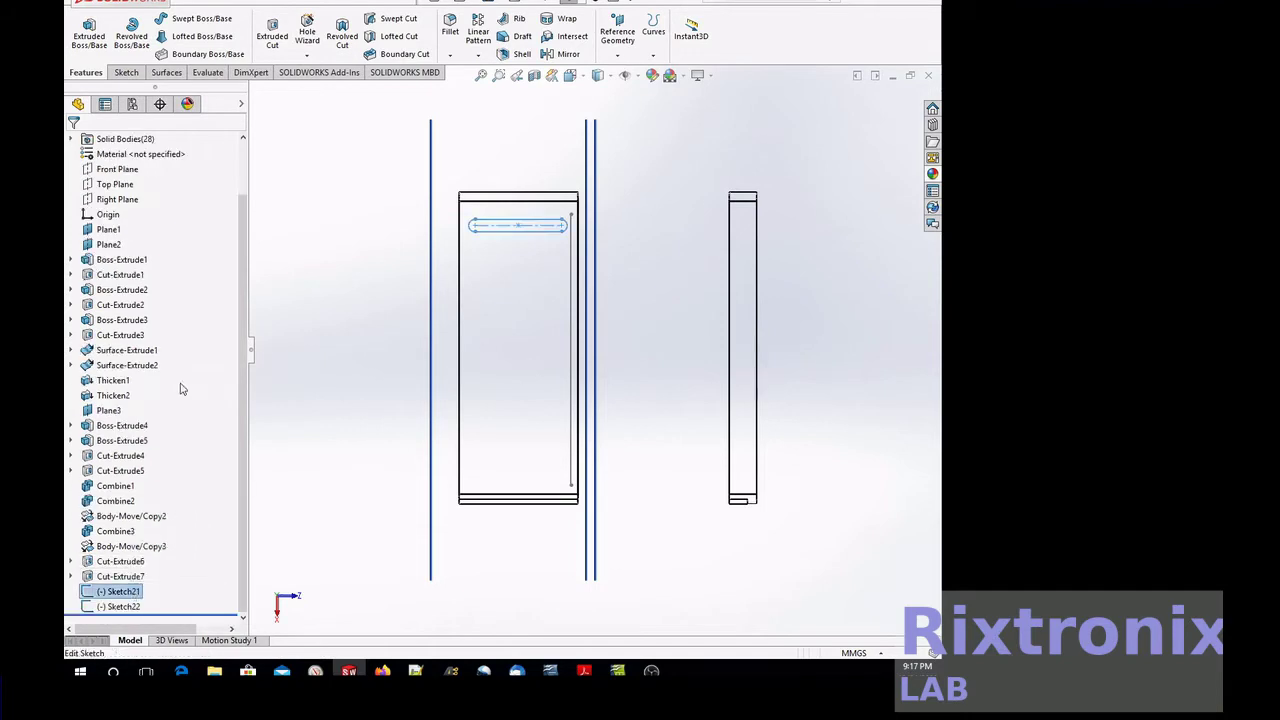
{"action": "left_click", "coordinate": [272, 32]}
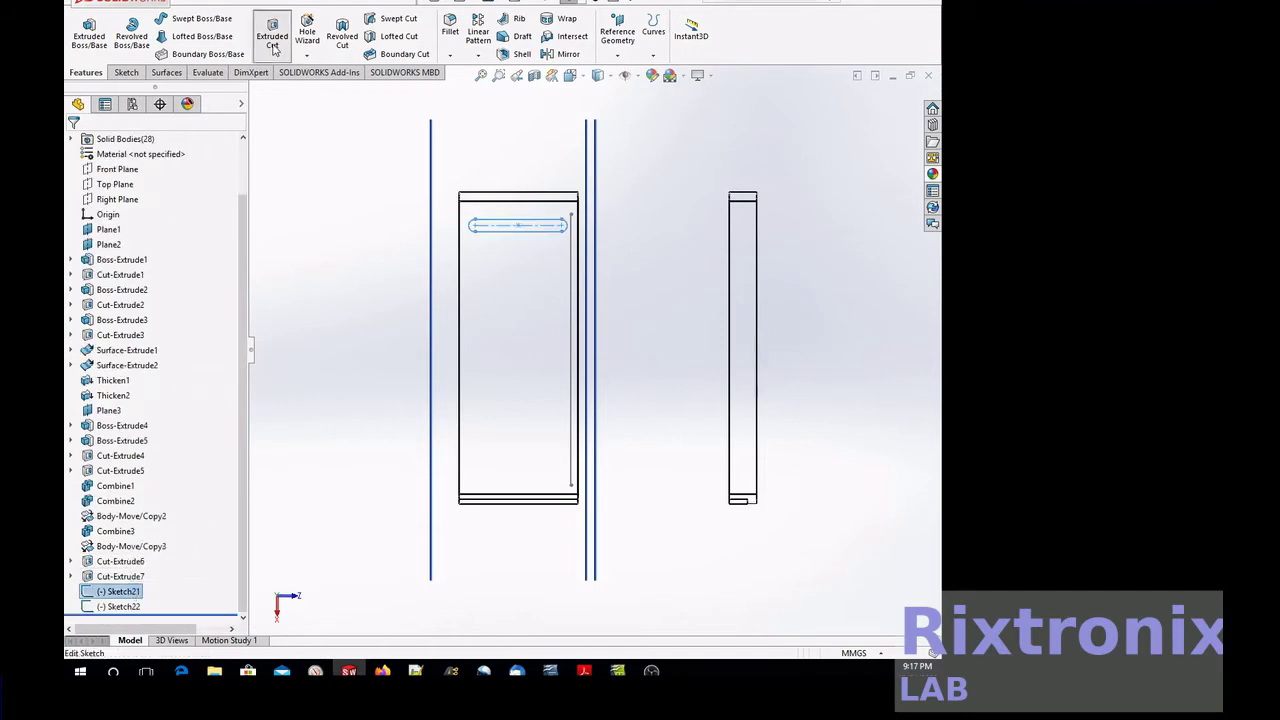
{"action": "right_click", "coordinate": [700, 158]}
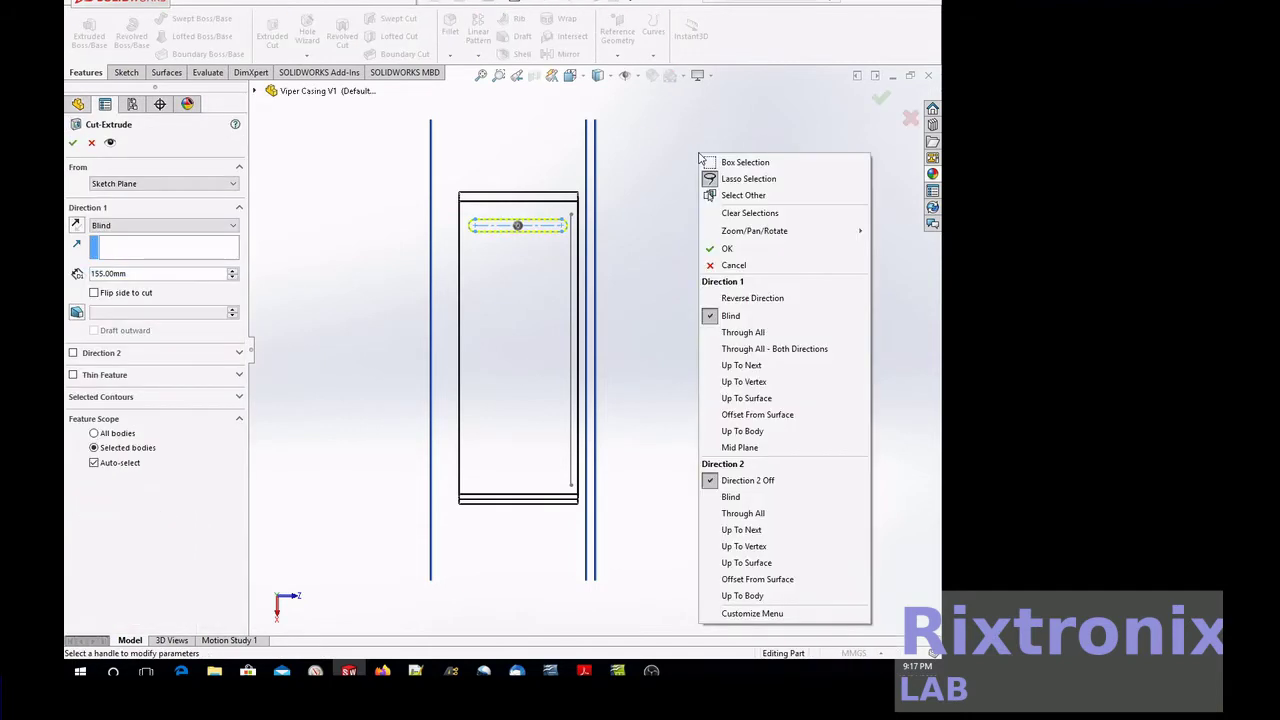
{"action": "left_click", "coordinate": [615, 109]}
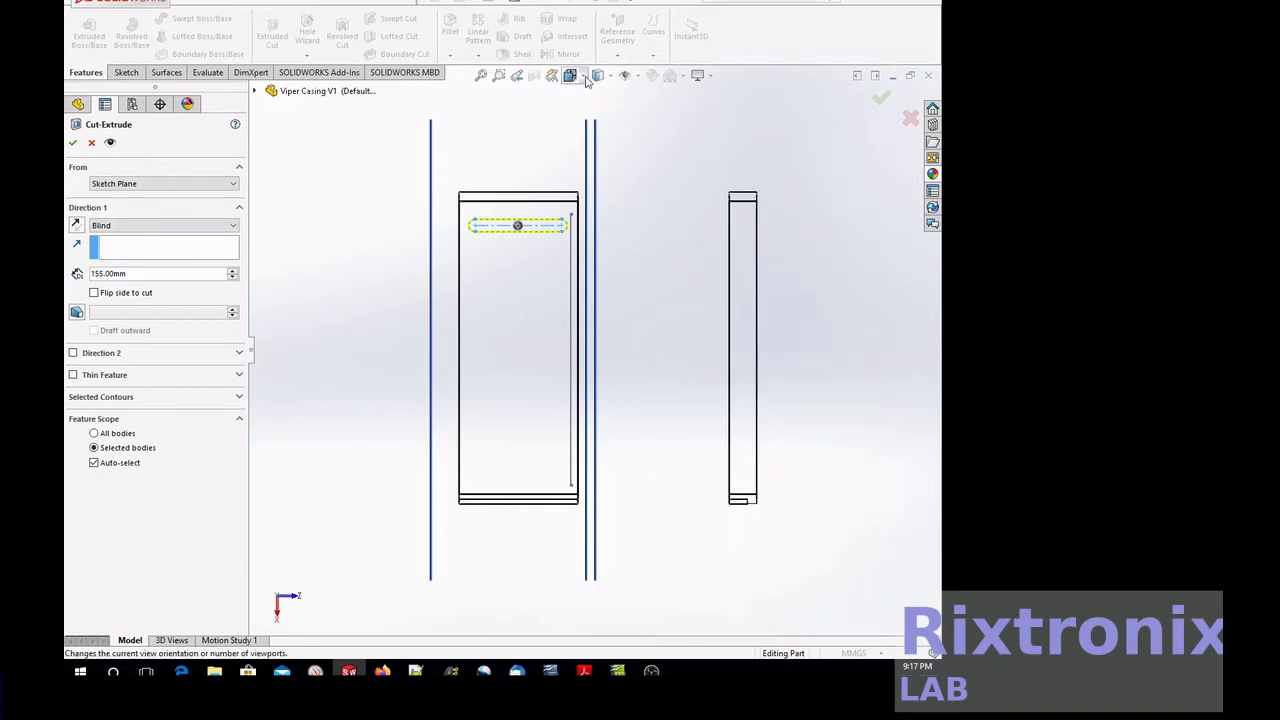
{"action": "left_click", "coordinate": [587, 81]}
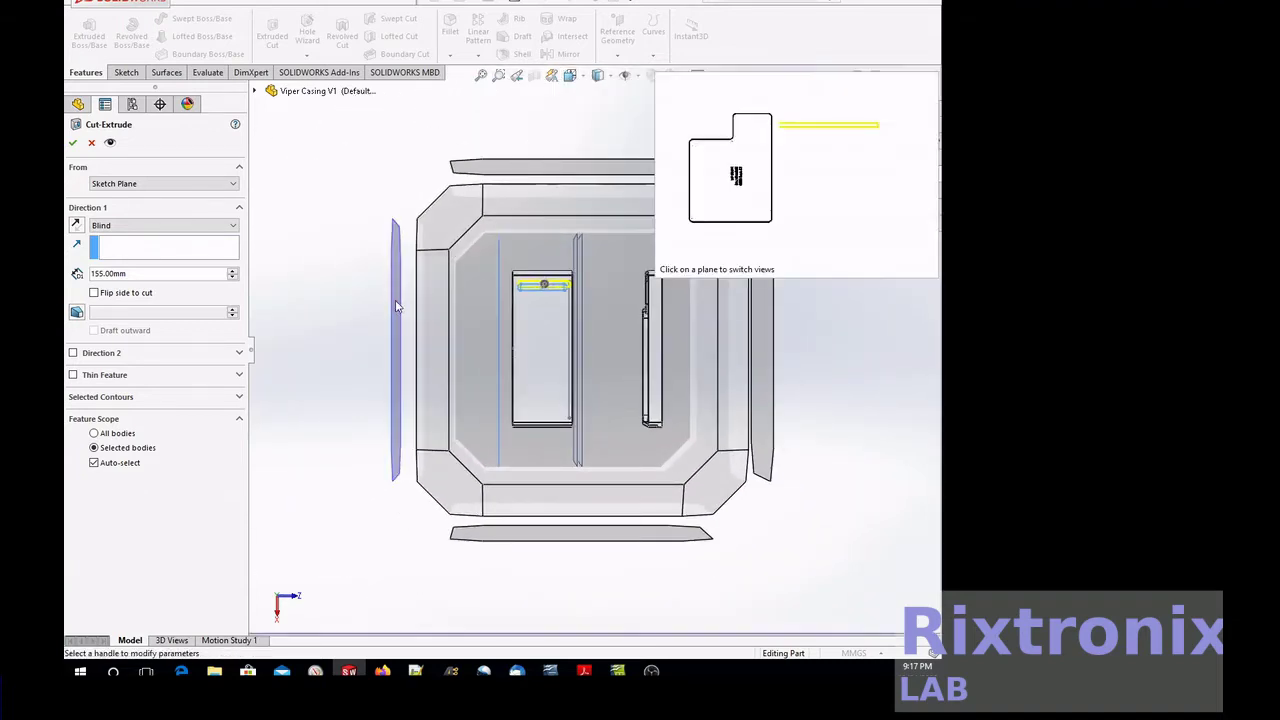
{"action": "left_click", "coordinate": [396, 307]}
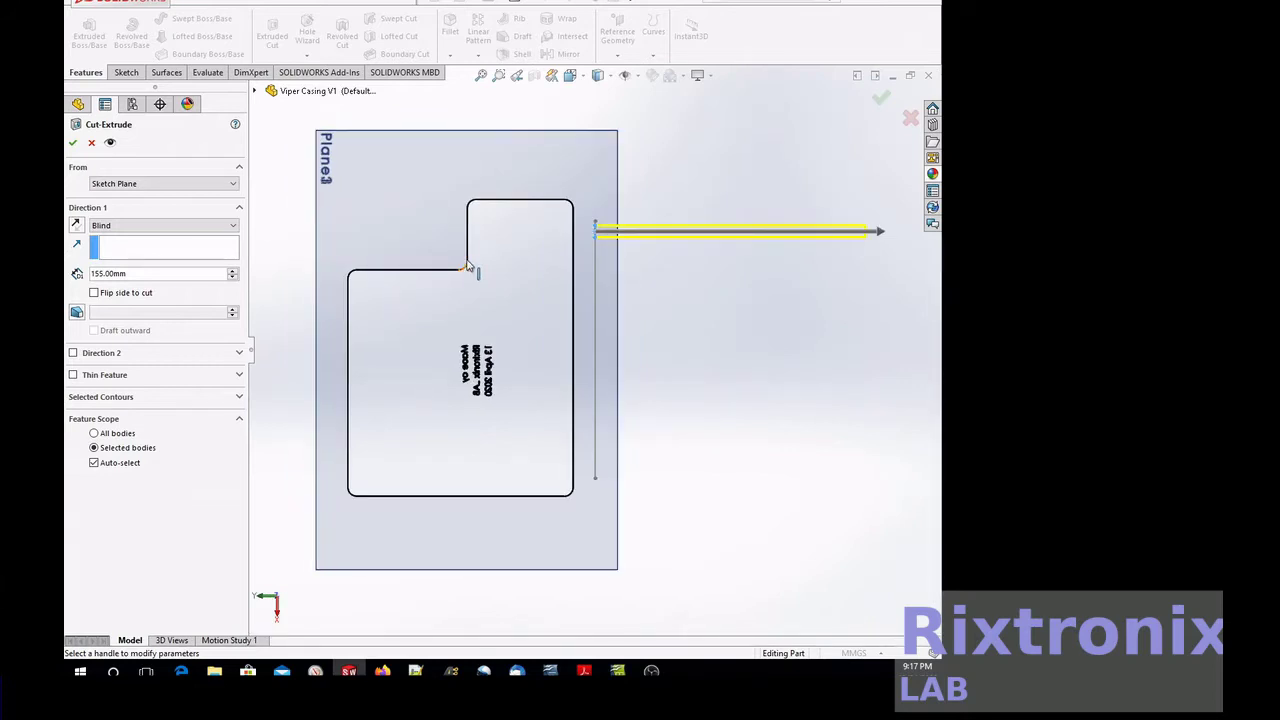
{"action": "left_click", "coordinate": [76, 225]}
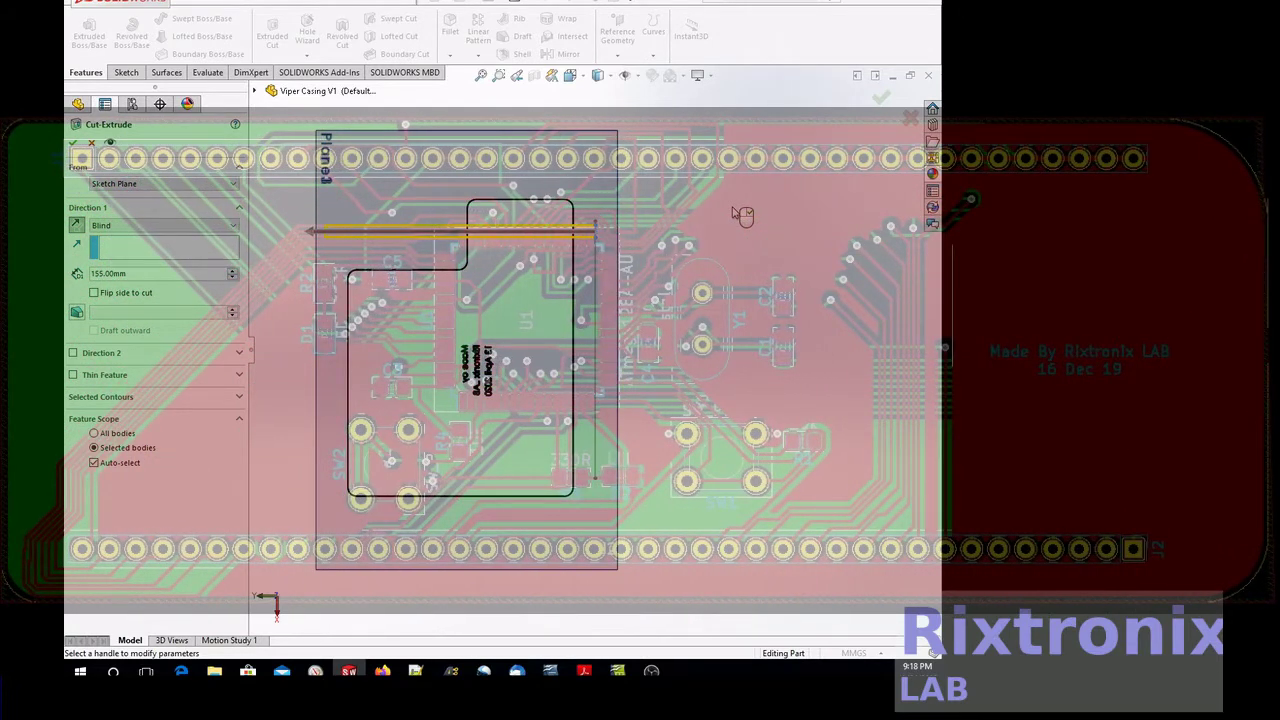
{"action": "key", "text": "Escape"}
{"action": "right_click", "coordinate": [657, 185]}
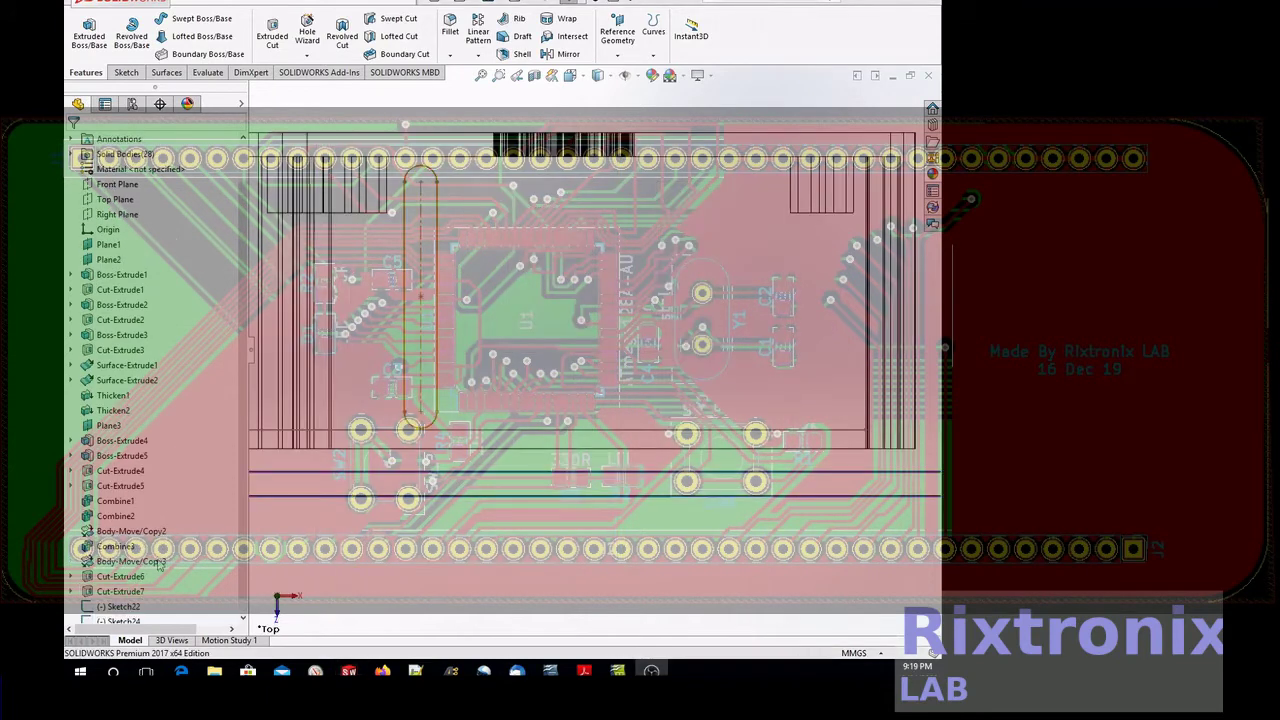
Start a 155 mm blind extruded cut from Sketch24 and view the casing from the front.
{"action": "scroll", "coordinate": [148, 500], "scroll_direction": "down", "scroll_amount": 1}
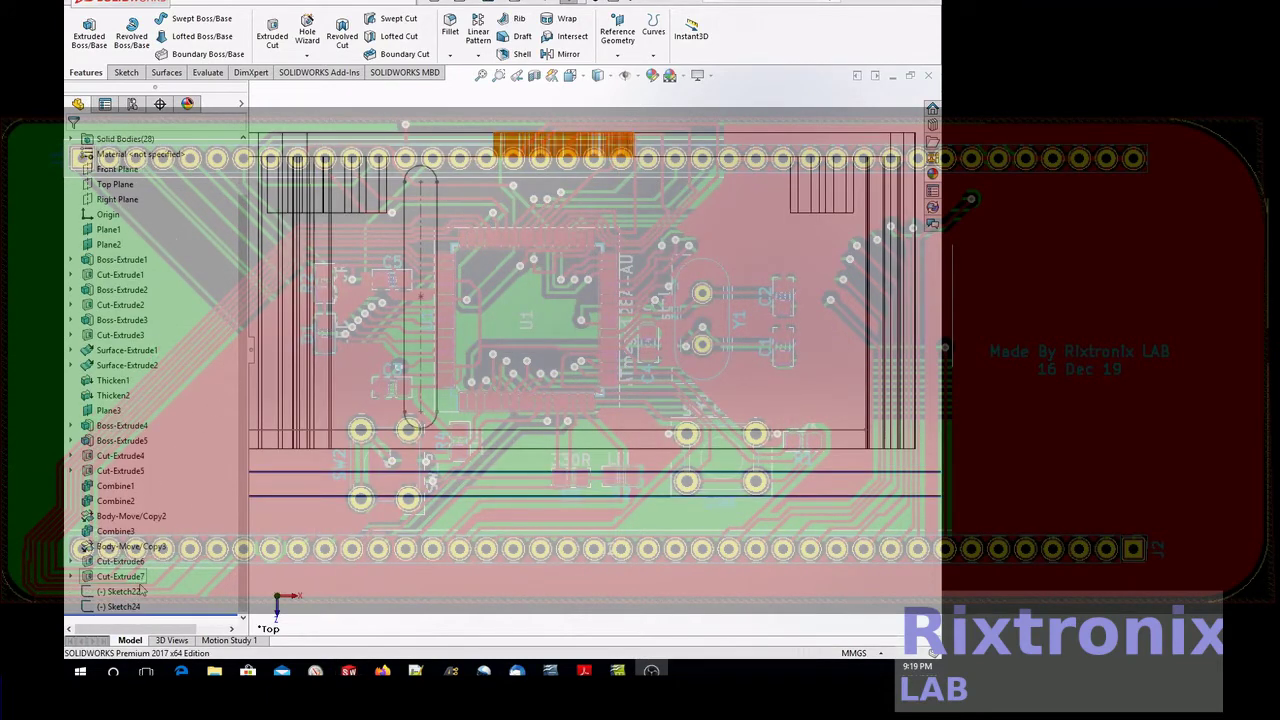
{"action": "left_click", "coordinate": [125, 607]}
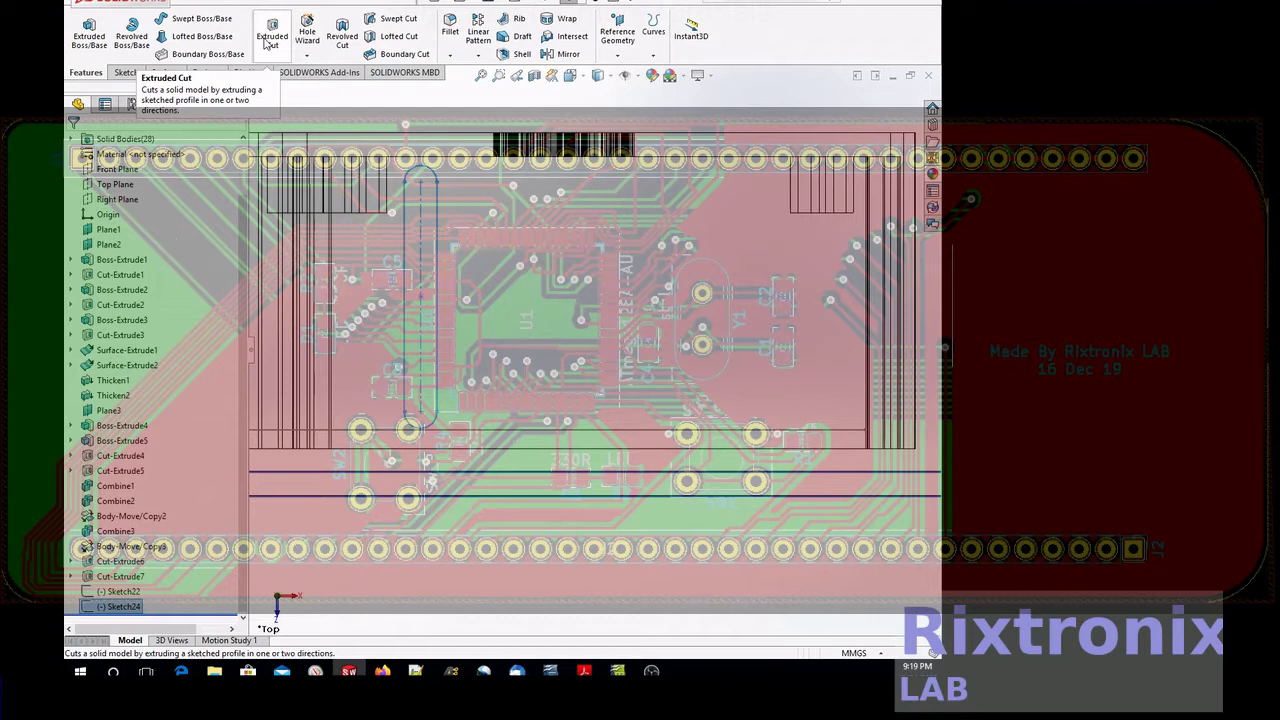
{"action": "left_click", "coordinate": [265, 40]}
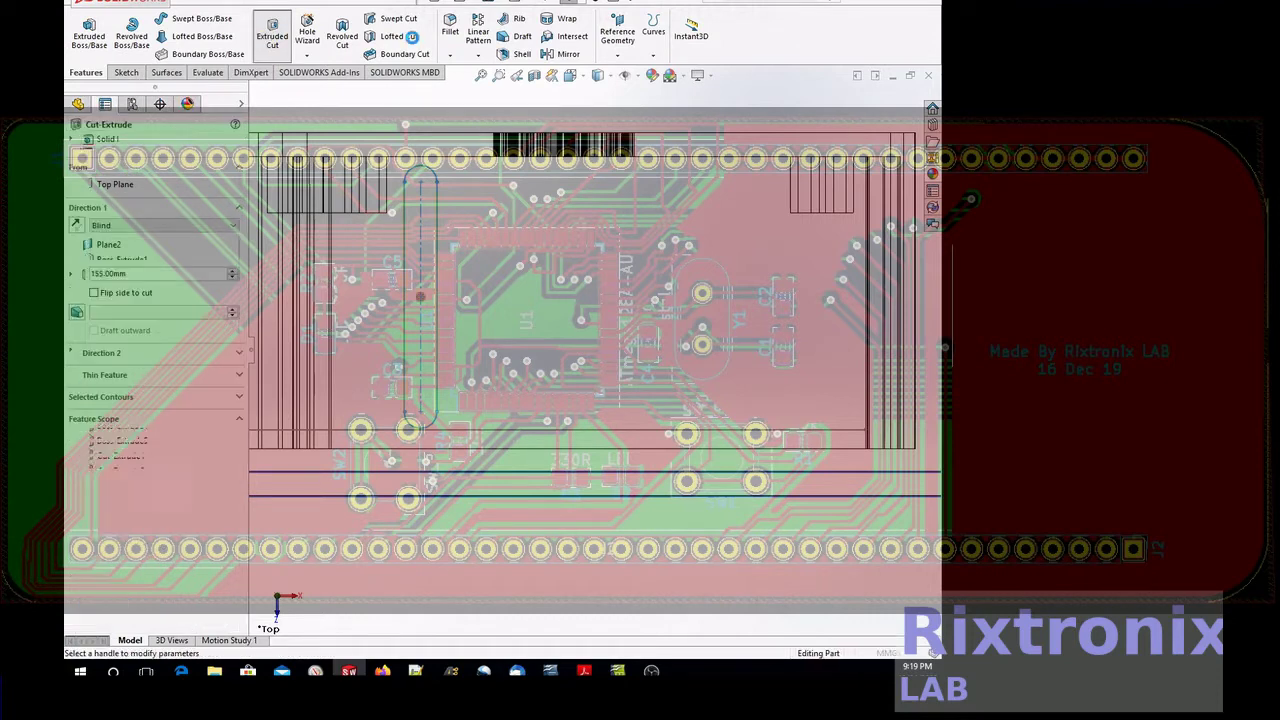
{"action": "left_click", "coordinate": [591, 80]}
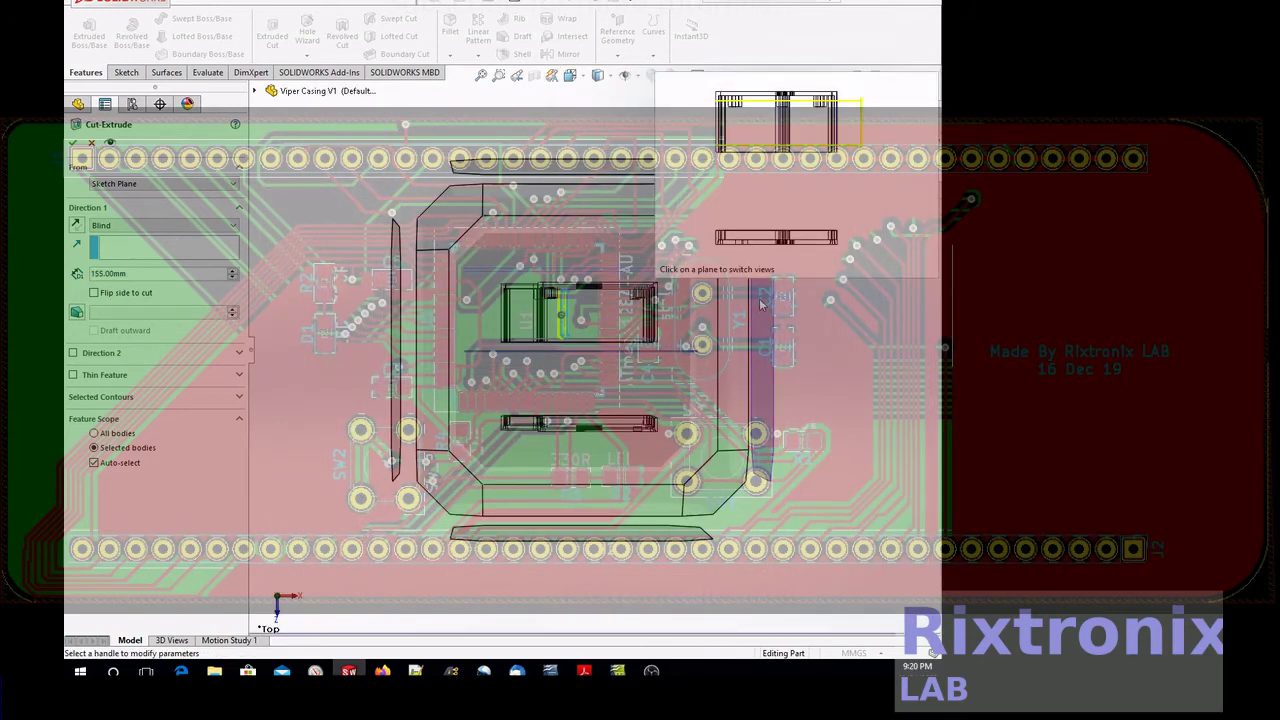
{"action": "left_click", "coordinate": [760, 305]}
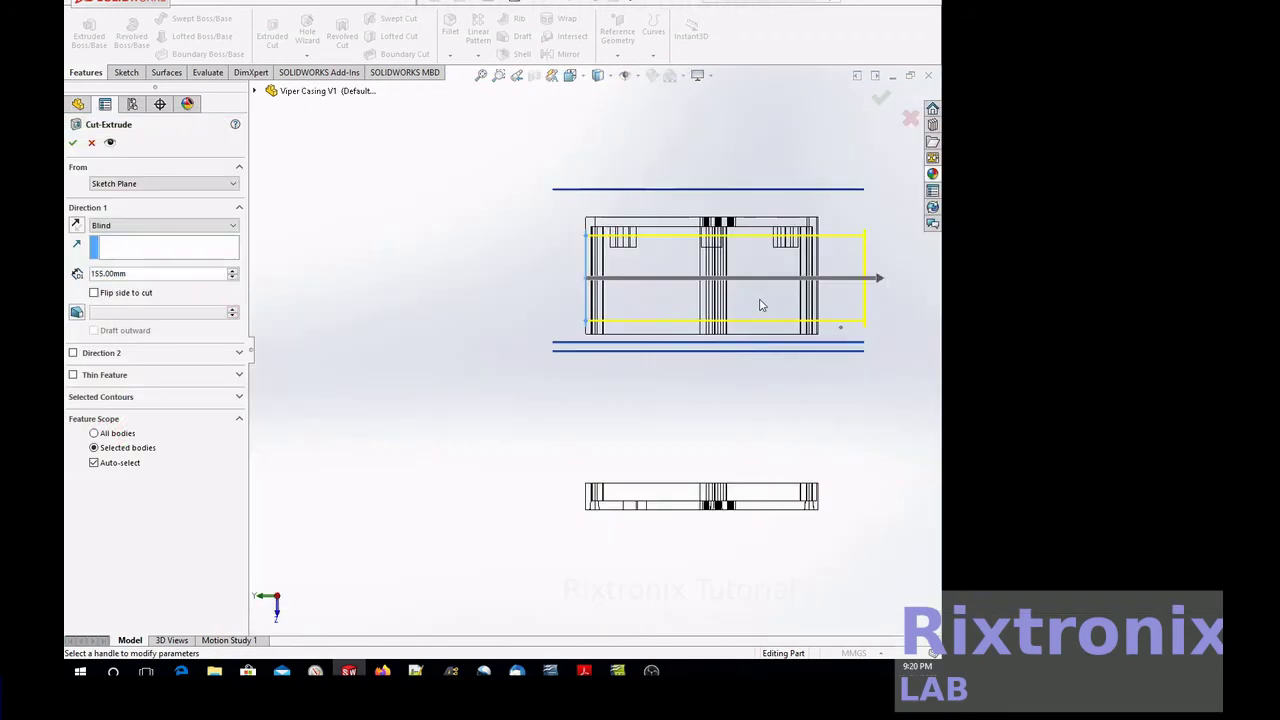
Zoom into both ends and orbit to check the cut preview, then accept the cut.
{"action": "left_click", "coordinate": [498, 76]}
{"action": "left_click_drag", "start_coordinate": [566, 214], "coordinate": [645, 355]}
{"action": "scroll", "coordinate": [777, 329], "scroll_direction": "up", "scroll_amount": 2}
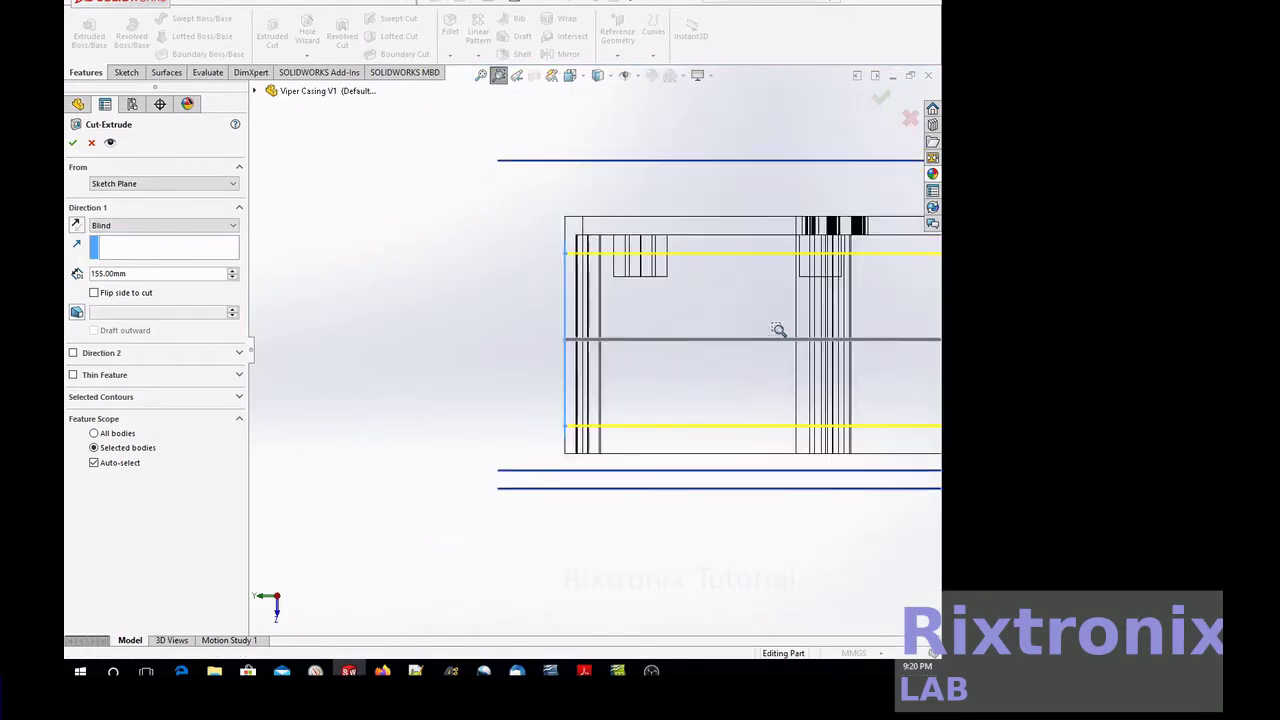
{"action": "scroll", "coordinate": [777, 329], "scroll_direction": "up", "scroll_amount": 2}
{"action": "left_click_drag", "start_coordinate": [860, 237], "coordinate": [935, 432]}
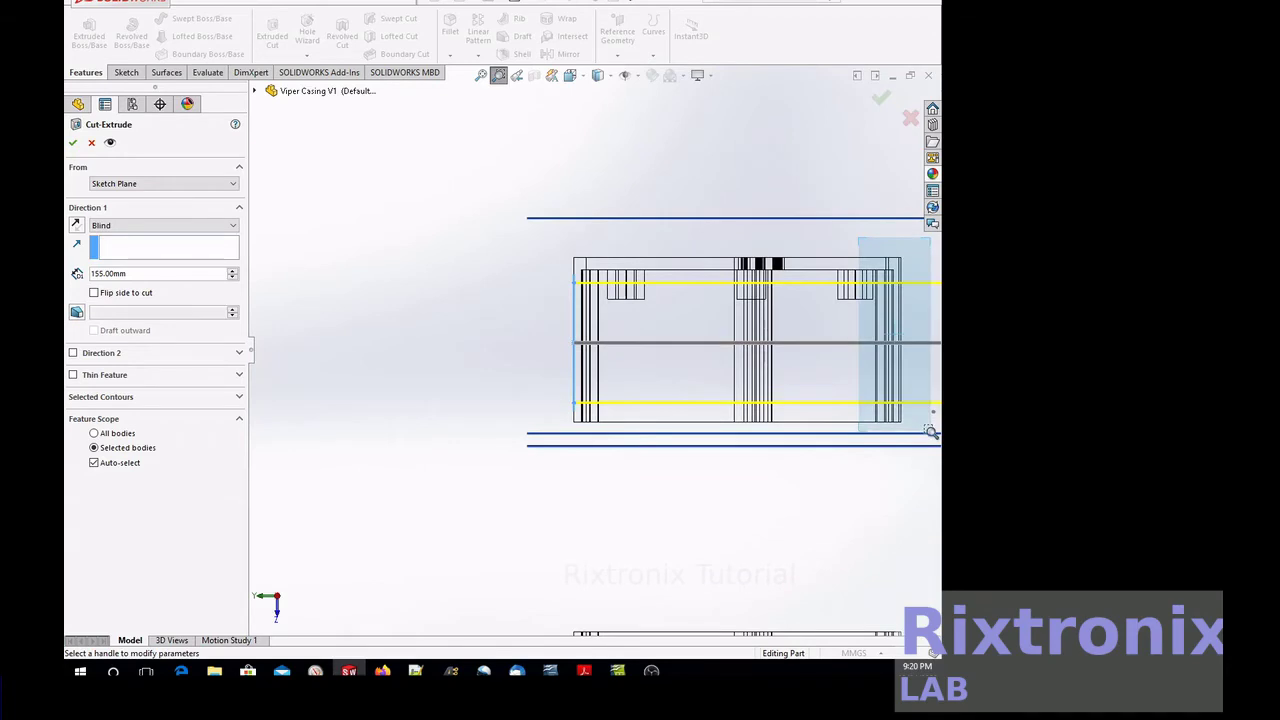
{"action": "right_click", "coordinate": [877, 396]}
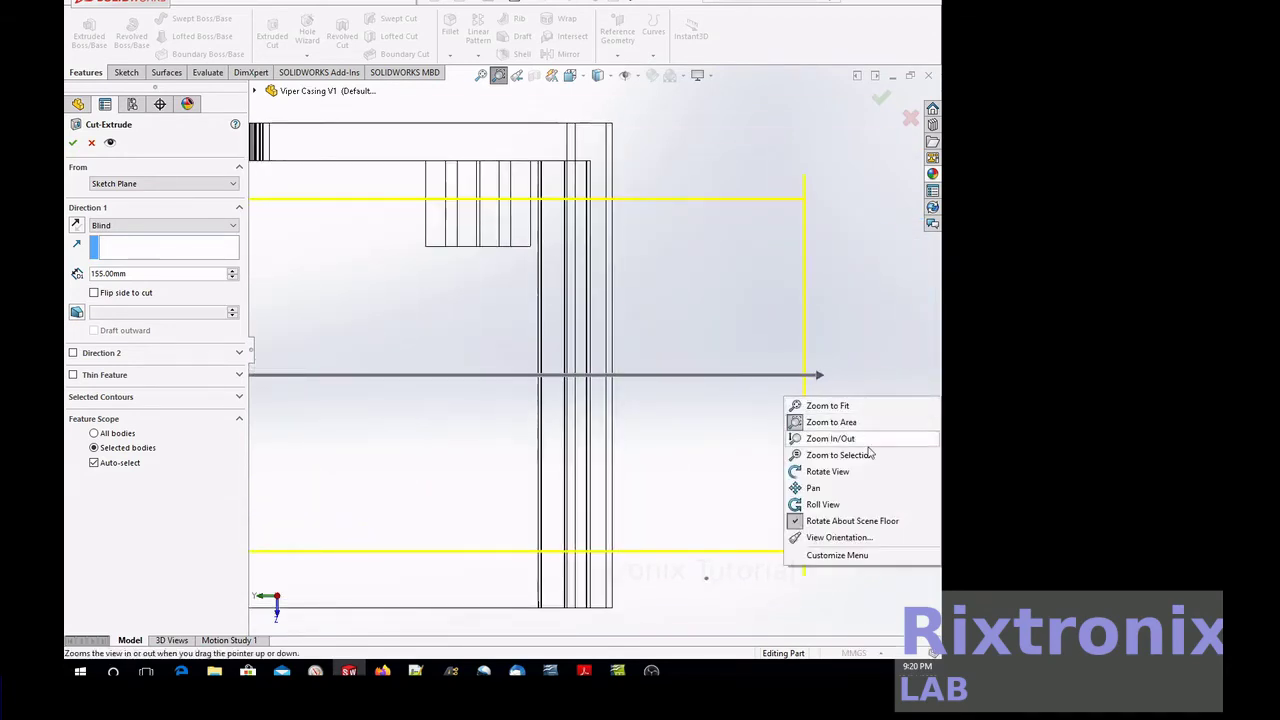
{"action": "left_click", "coordinate": [869, 478]}
{"action": "mouse_move", "coordinate": [886, 420]}
{"action": "left_mouse_down"}
{"action": "mouse_move", "coordinate": [860, 409]}
{"action": "mouse_move", "coordinate": [891, 334]}
{"action": "mouse_move", "coordinate": [867, 337]}
{"action": "mouse_move", "coordinate": [887, 287]}
{"action": "left_mouse_up"}
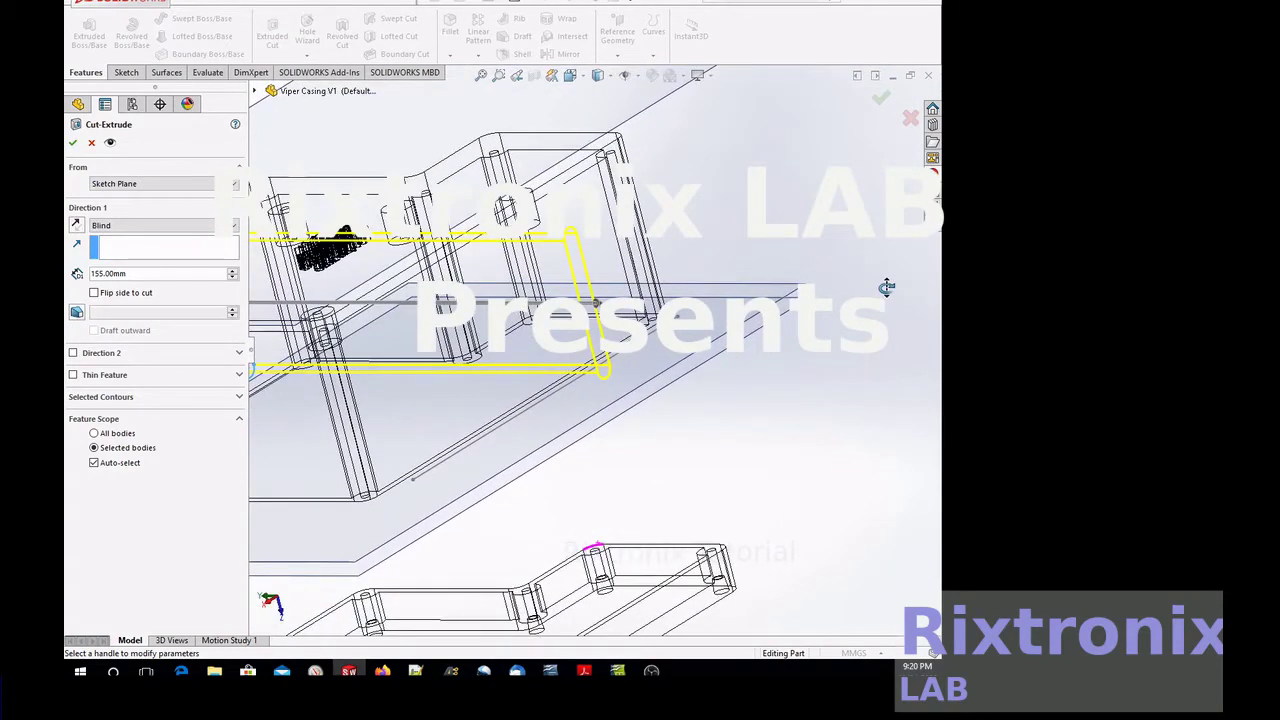
{"action": "left_click", "coordinate": [72, 144]}
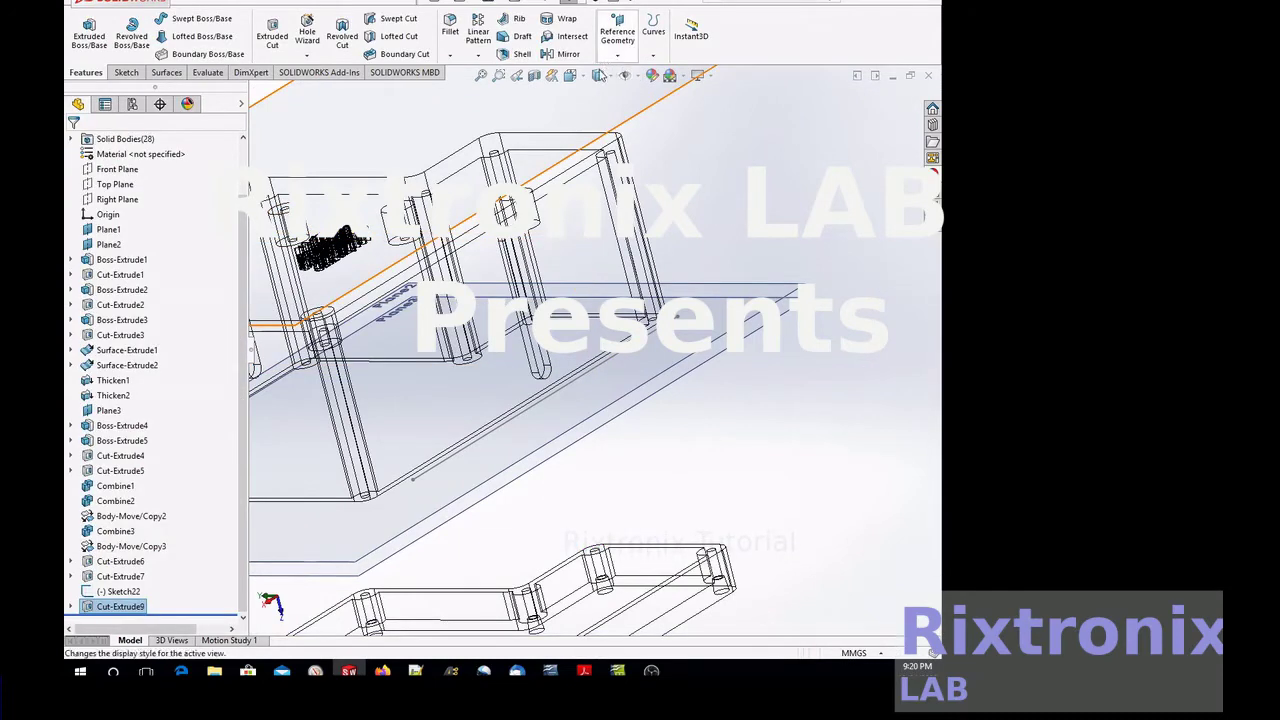
Show the casing Shaded With Edges, orbit to inspect the slot, and select Sketch22.
{"action": "left_click", "coordinate": [598, 76]}
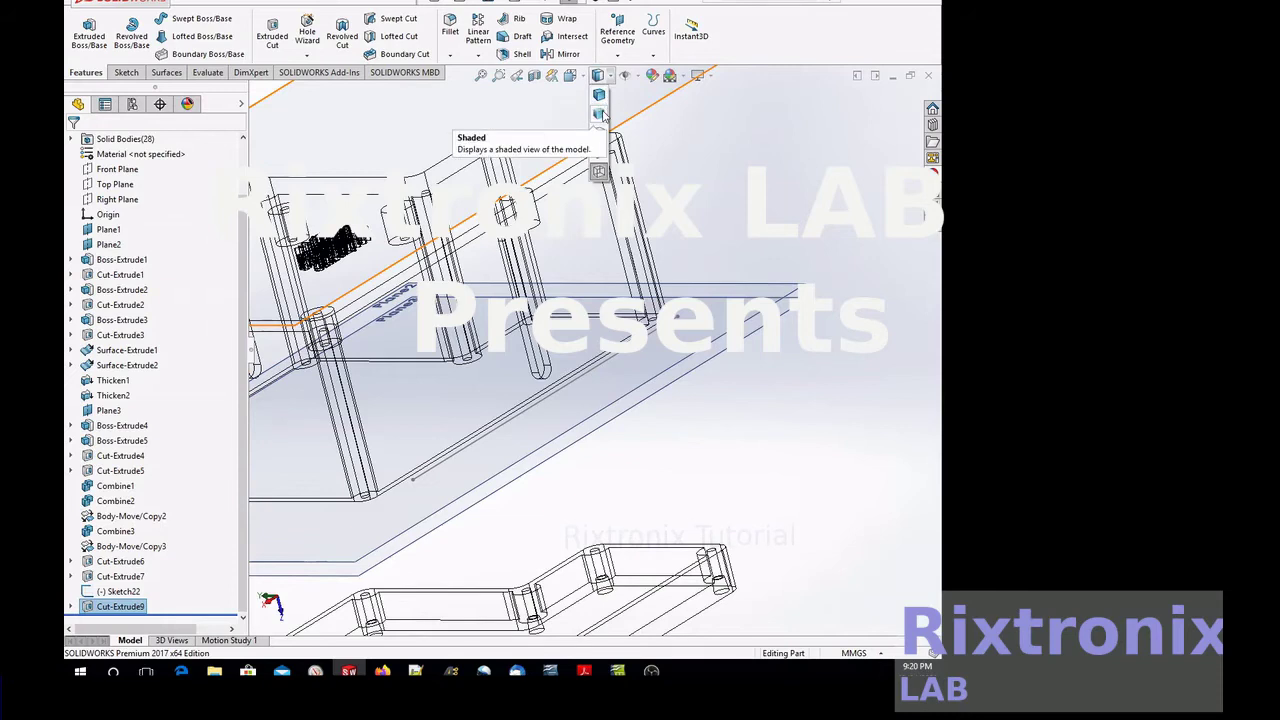
{"action": "left_click", "coordinate": [599, 95]}
{"action": "right_click", "coordinate": [745, 160]}
{"action": "mouse_move", "coordinate": [795, 183]}
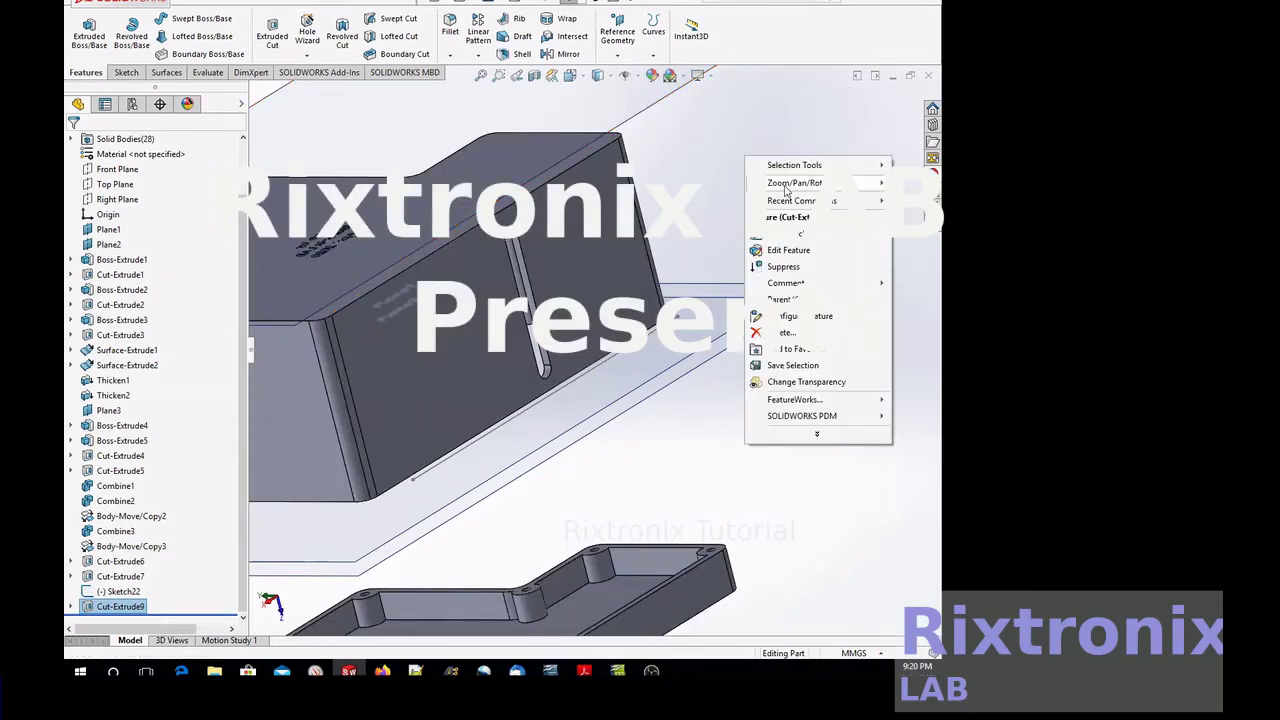
{"action": "left_click", "coordinate": [695, 251]}
{"action": "left_click_drag", "start_coordinate": [695, 251], "coordinate": [680, 160]}
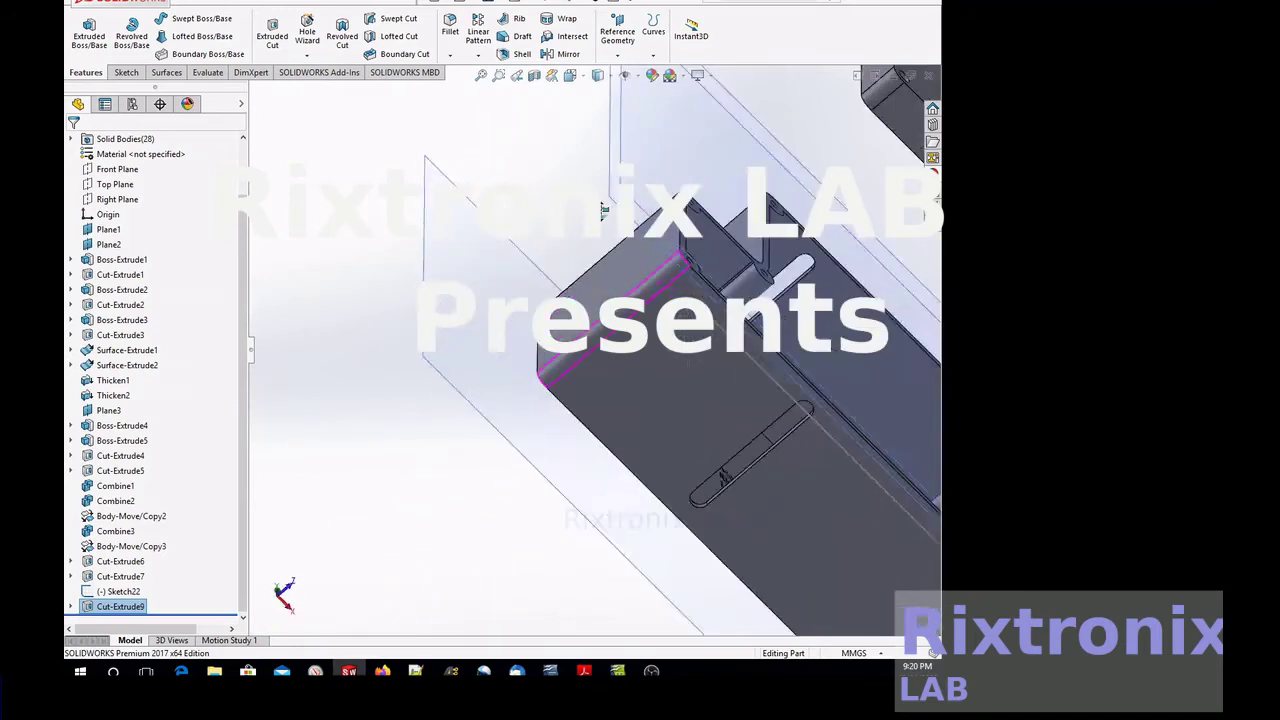
{"action": "mouse_move", "coordinate": [680, 160]}
{"action": "left_mouse_down"}
{"action": "mouse_move", "coordinate": [760, 200]}
{"action": "mouse_move", "coordinate": [544, 158]}
{"action": "mouse_move", "coordinate": [534, 144]}
{"action": "mouse_move", "coordinate": [537, 180]}
{"action": "mouse_move", "coordinate": [537, 164]}
{"action": "left_mouse_up"}
{"action": "left_click", "coordinate": [118, 591]}
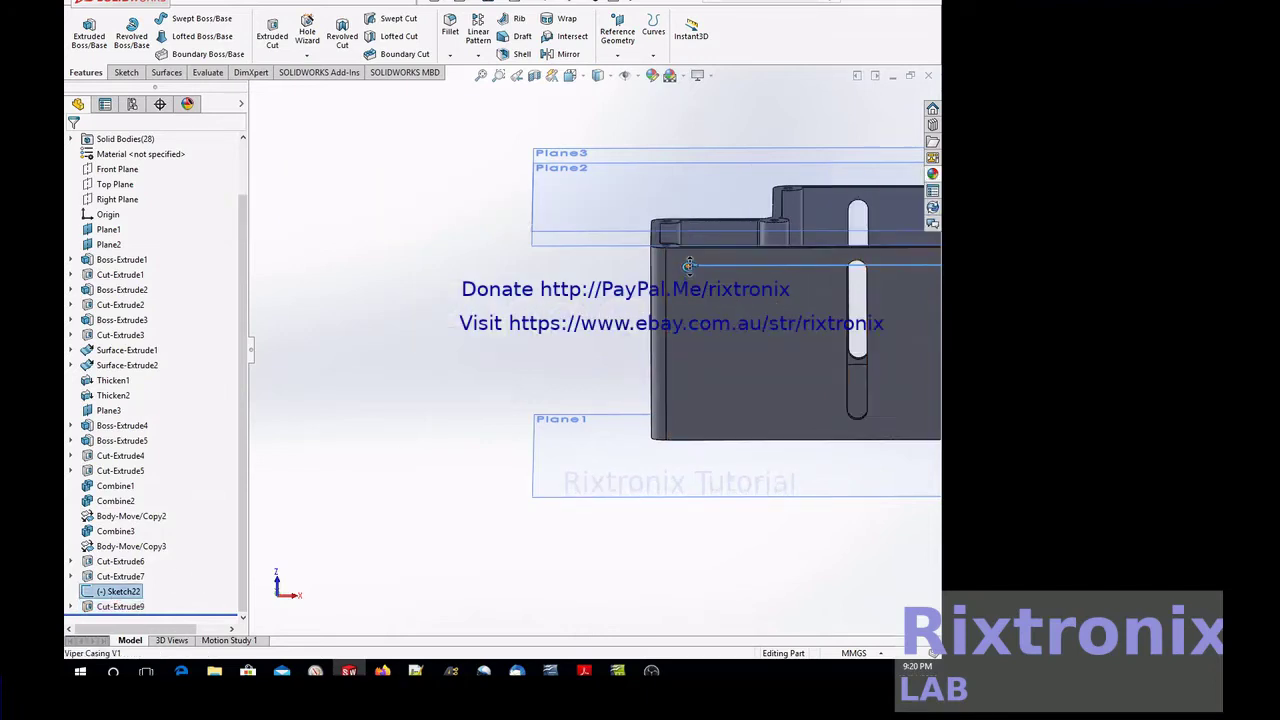
Edit Sketch22 and drag the line's left endpoint further right.
{"action": "right_click", "coordinate": [123, 593]}
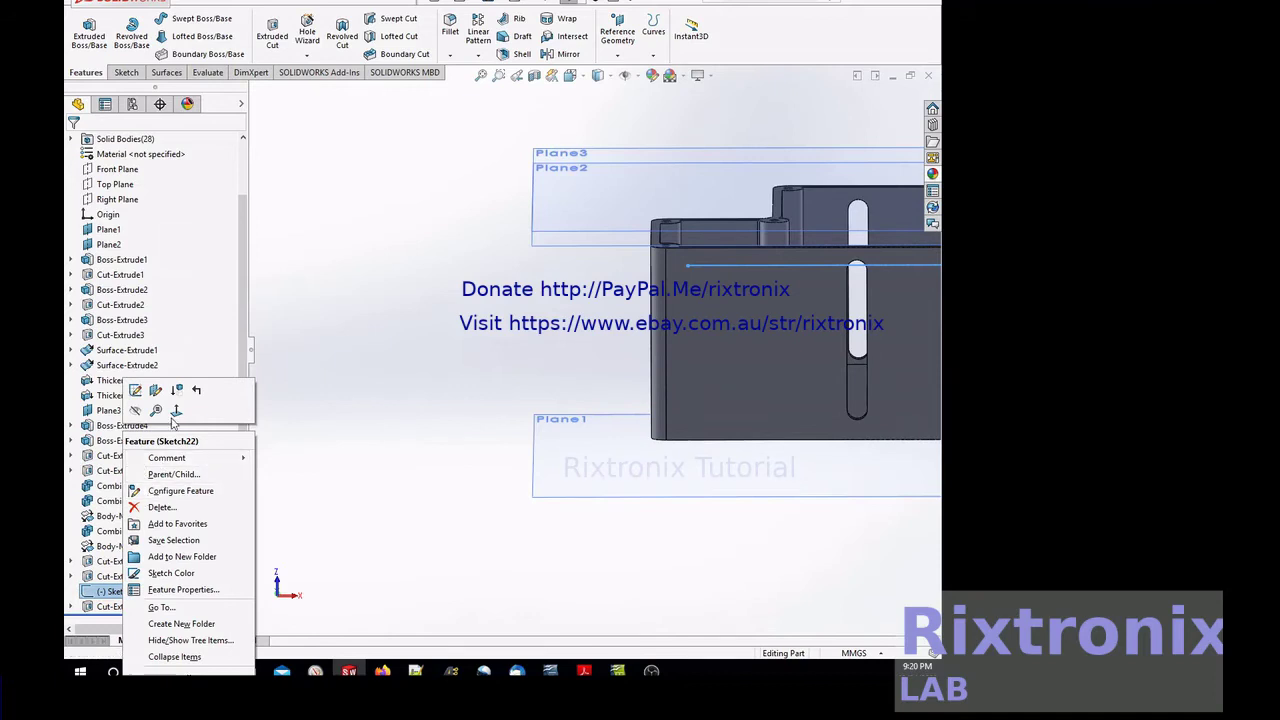
{"action": "left_click", "coordinate": [135, 390]}
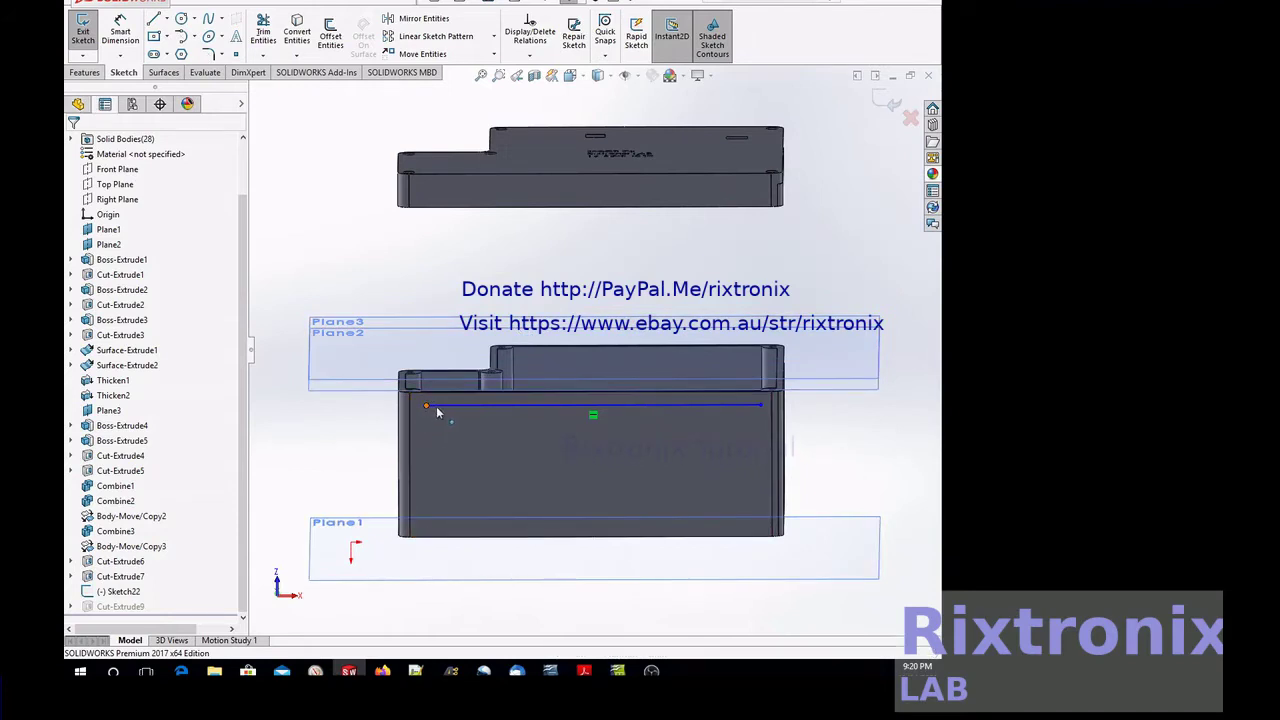
{"action": "left_click_drag", "start_coordinate": [437, 412], "coordinate": [520, 403]}
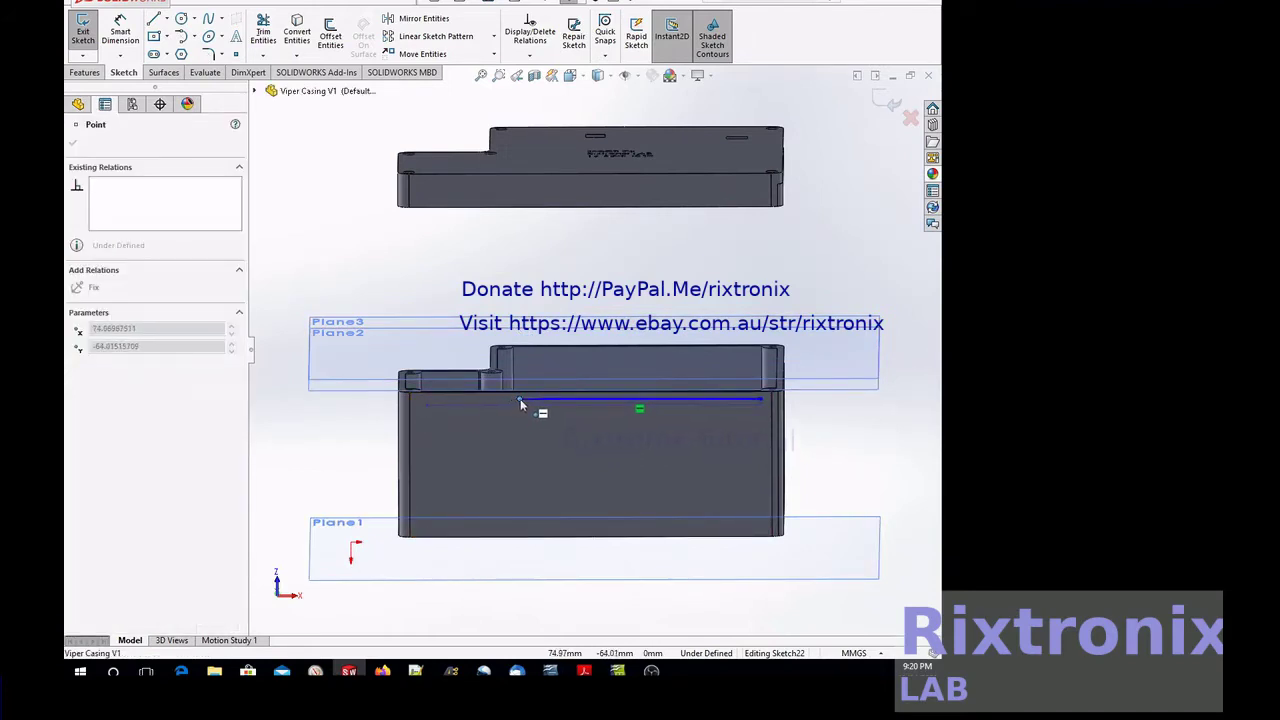
{"action": "left_click_drag", "start_coordinate": [527, 404], "coordinate": [529, 403]}
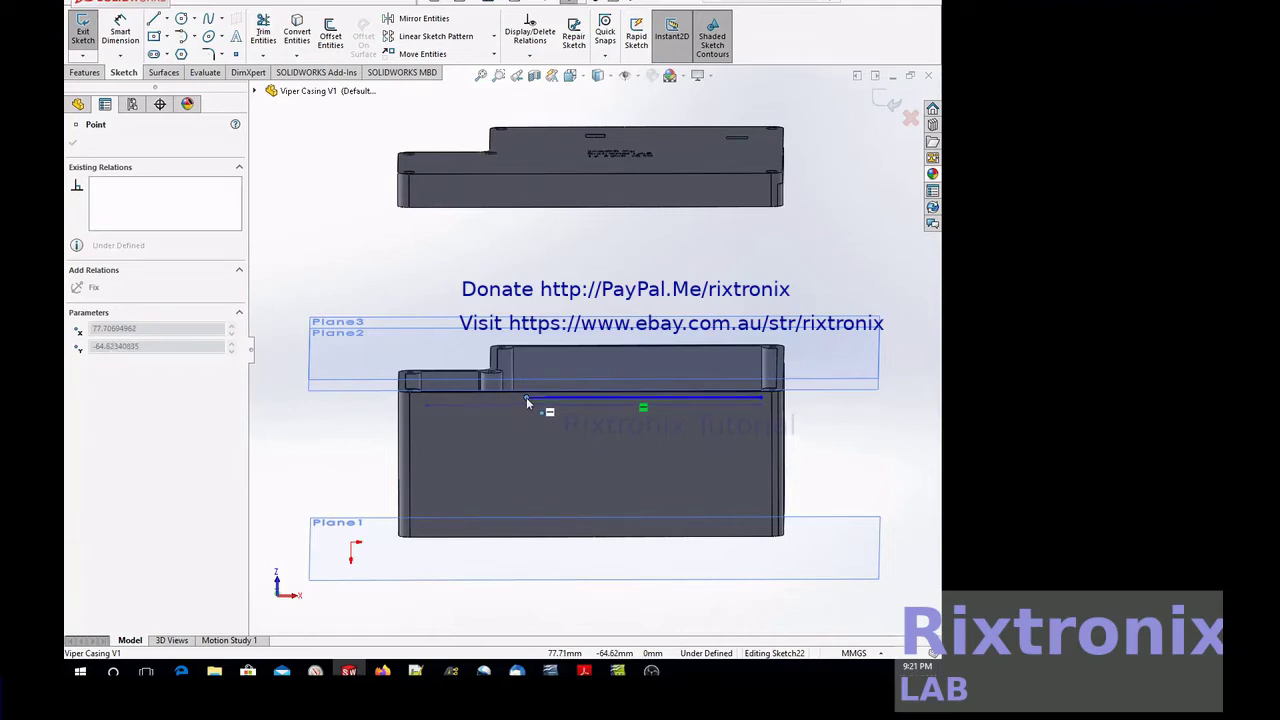
{"action": "left_click", "coordinate": [499, 75]}
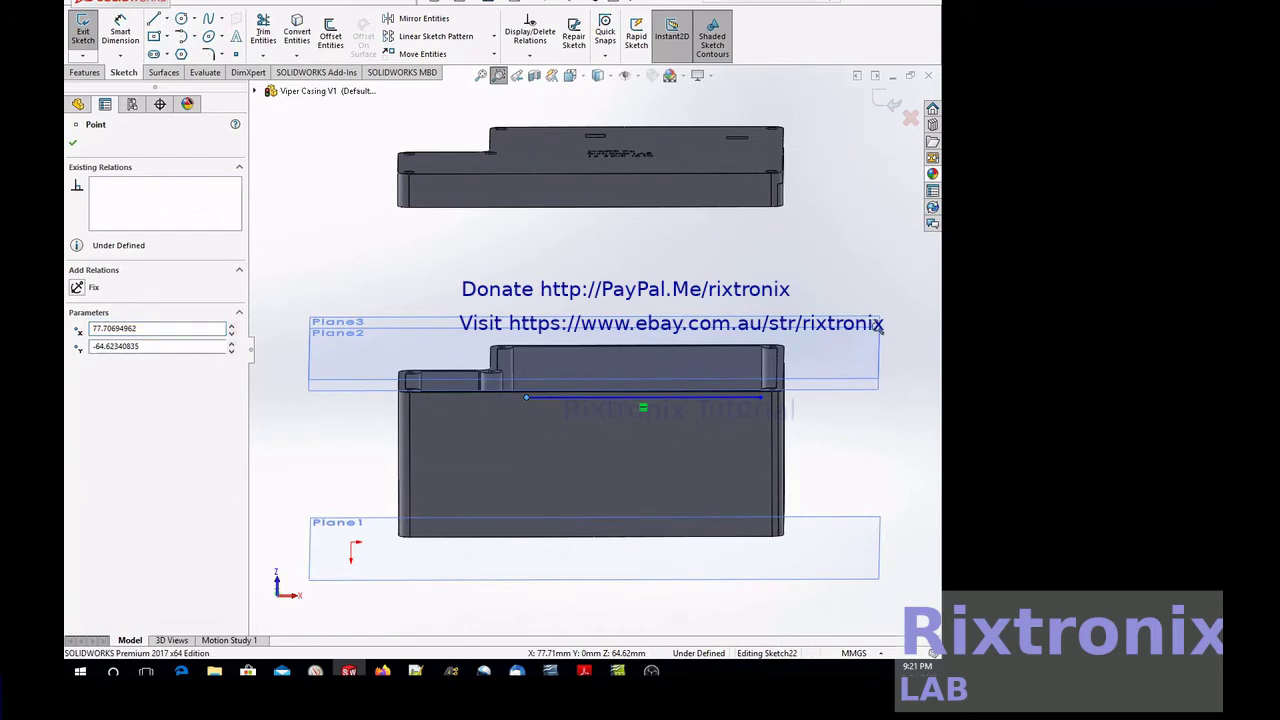
Move the line's right endpoint to about X 175.45 mm, just inside the casing edge.
{"action": "left_click", "coordinate": [762, 399]}
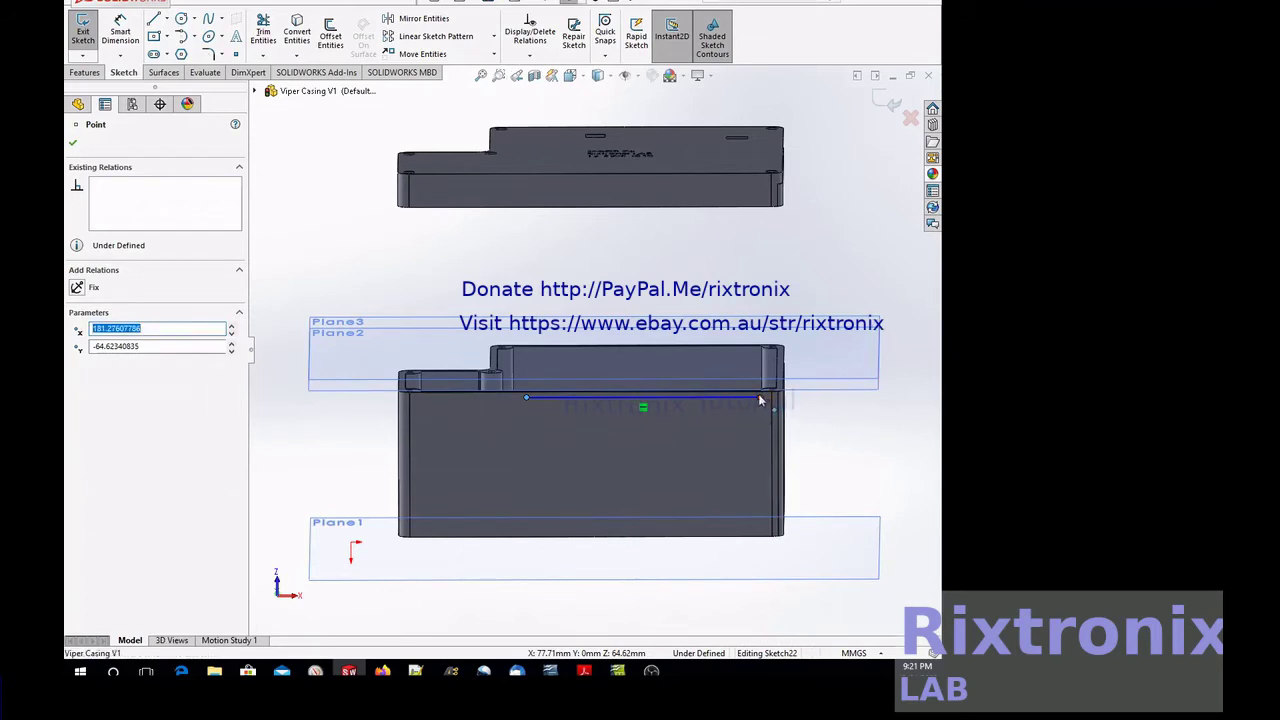
{"action": "left_click_drag", "start_coordinate": [752, 400], "coordinate": [746, 398]}
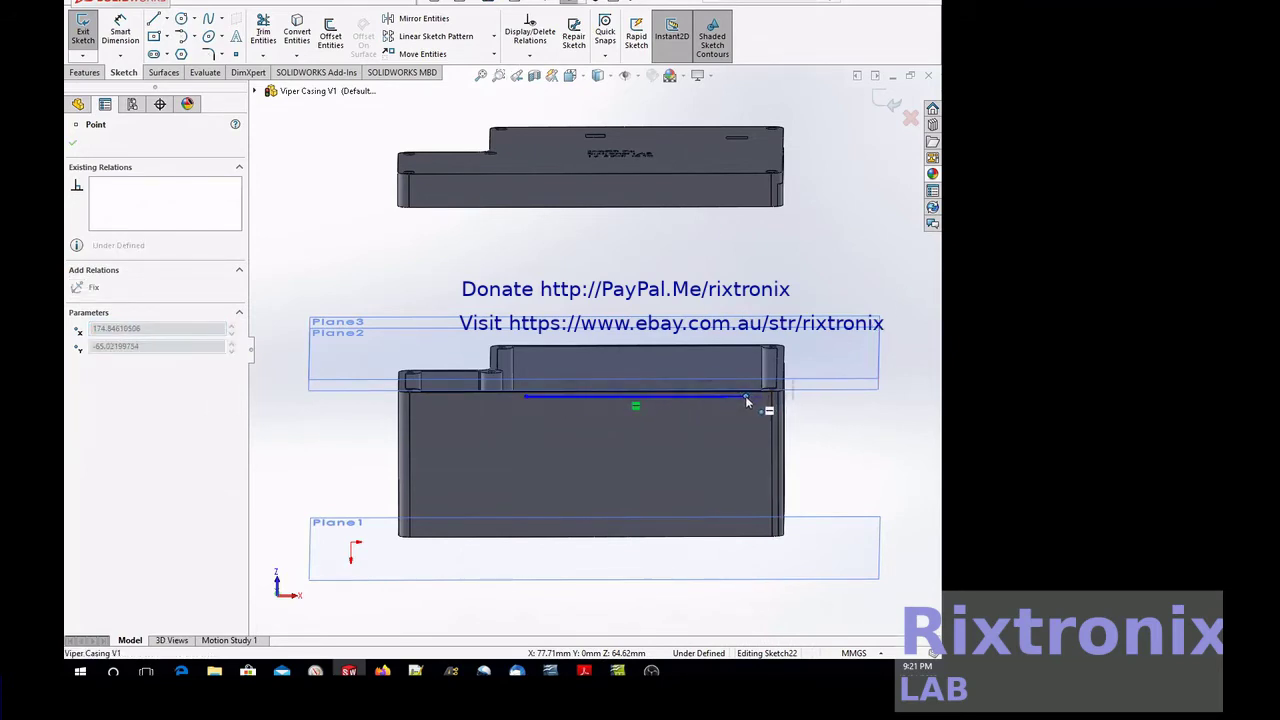
{"action": "left_click_drag", "start_coordinate": [745, 400], "coordinate": [747, 396]}
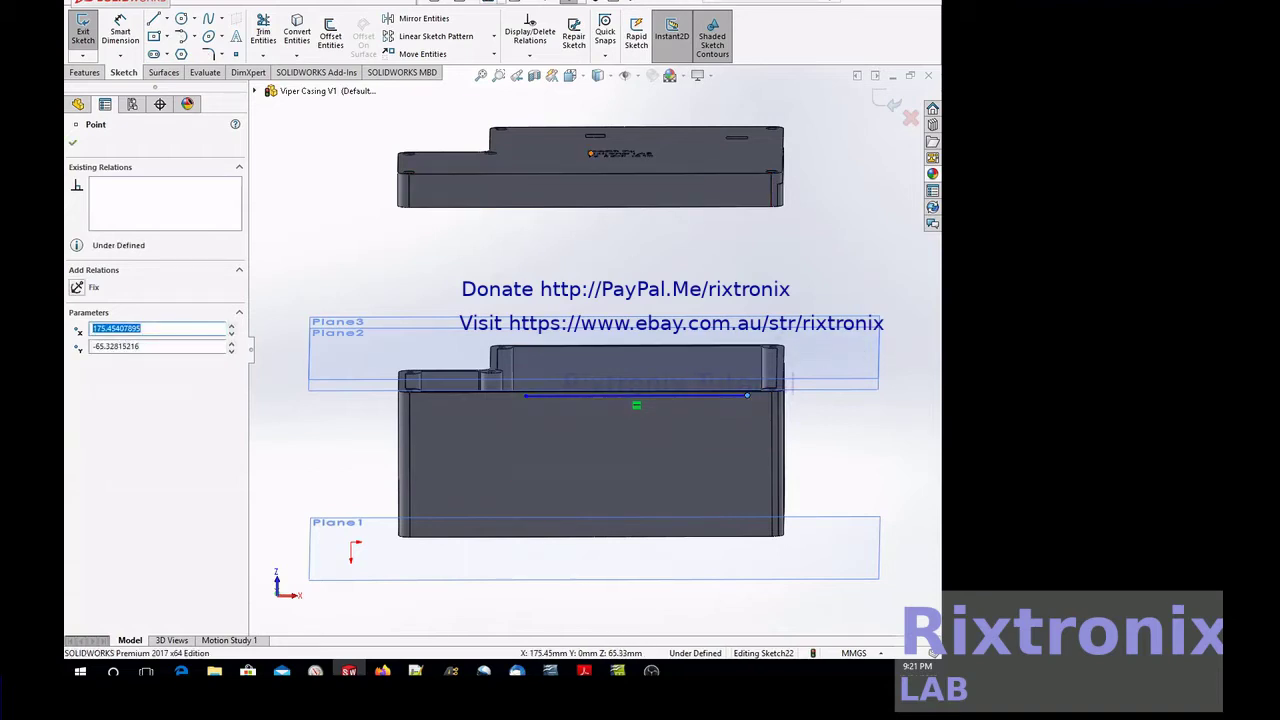
{"action": "left_click", "coordinate": [498, 75]}
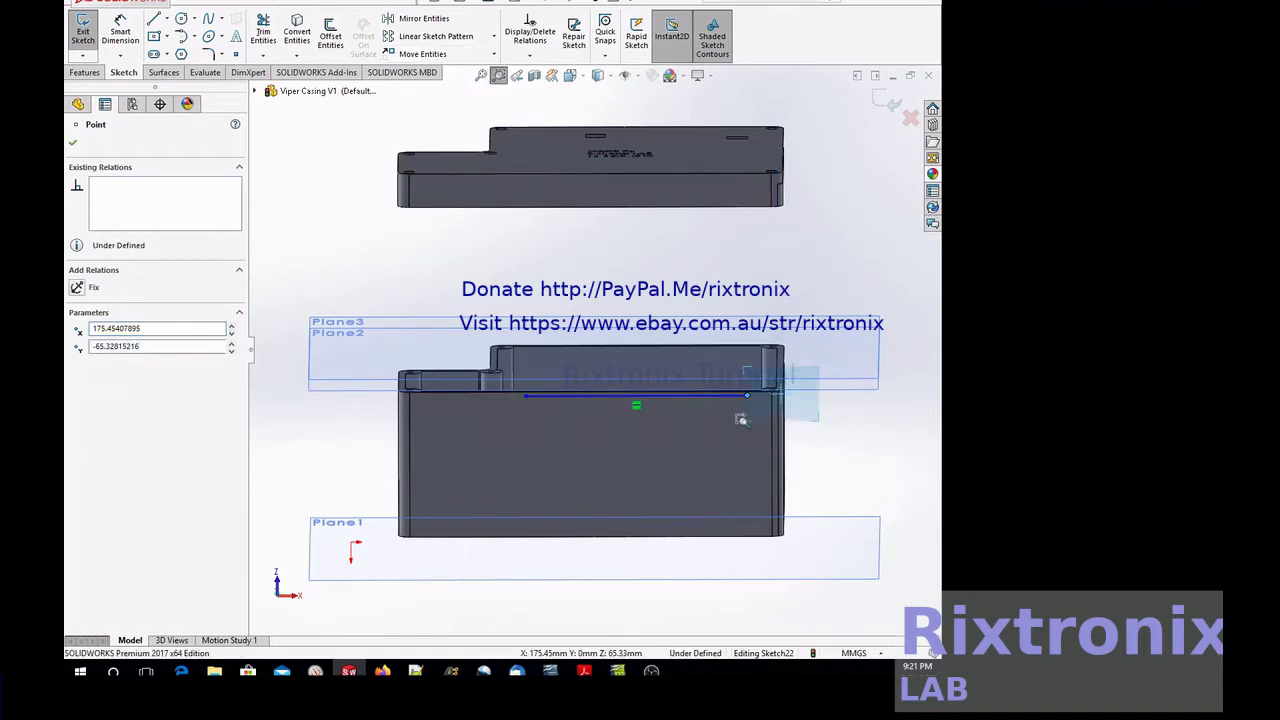
{"action": "left_click_drag", "start_coordinate": [812, 365], "coordinate": [737, 422]}
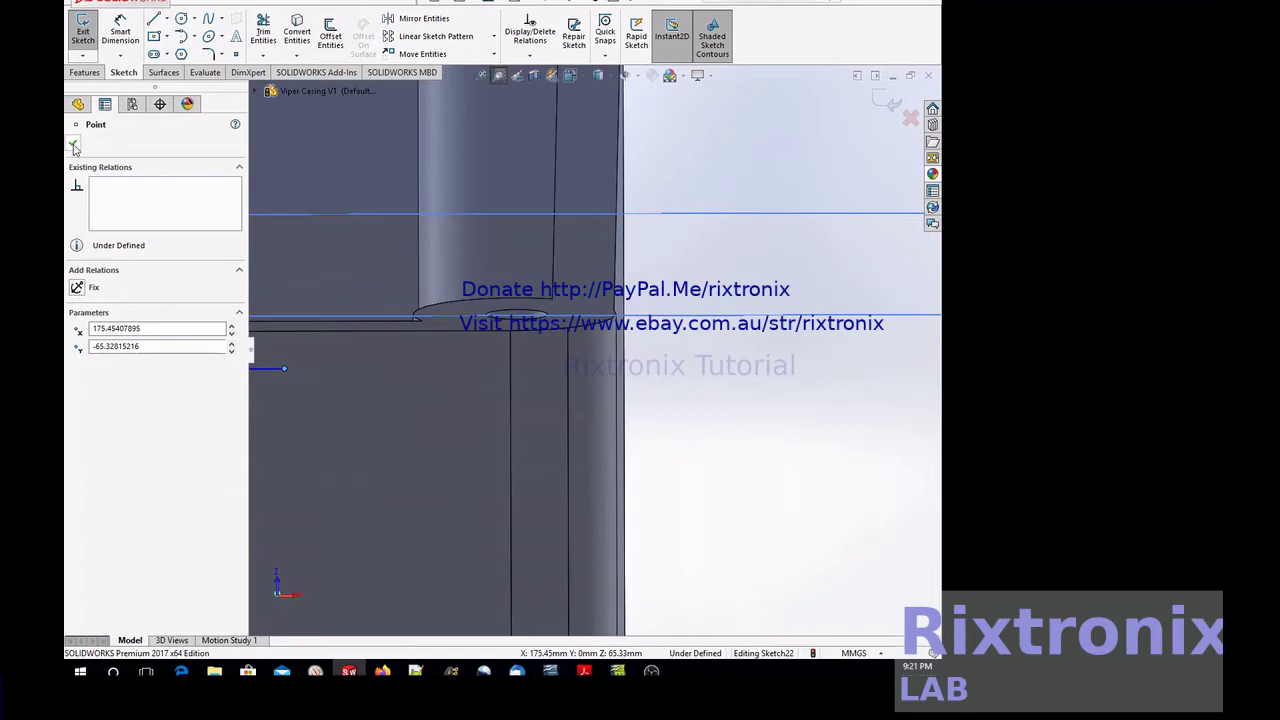
{"action": "left_click", "coordinate": [73, 143]}
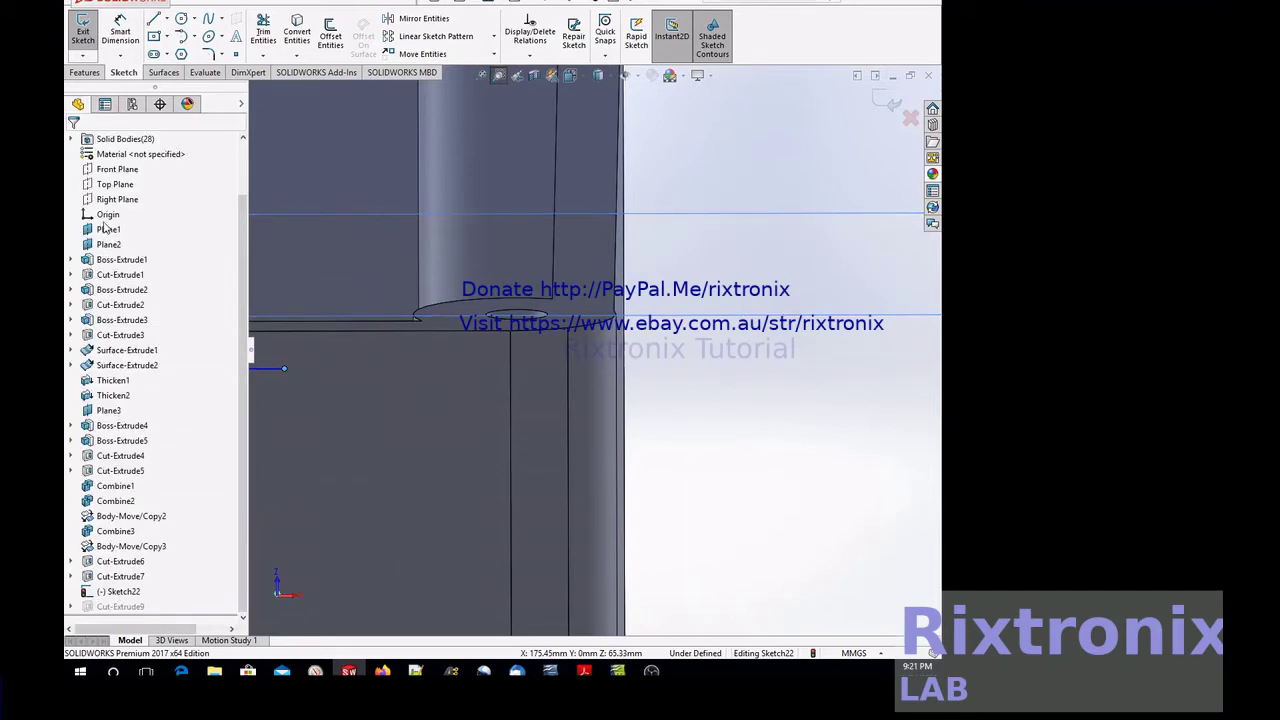
Turn the view normal to the Top Plane, orbiting and snapping back straight-on.
{"action": "left_click", "coordinate": [114, 186]}
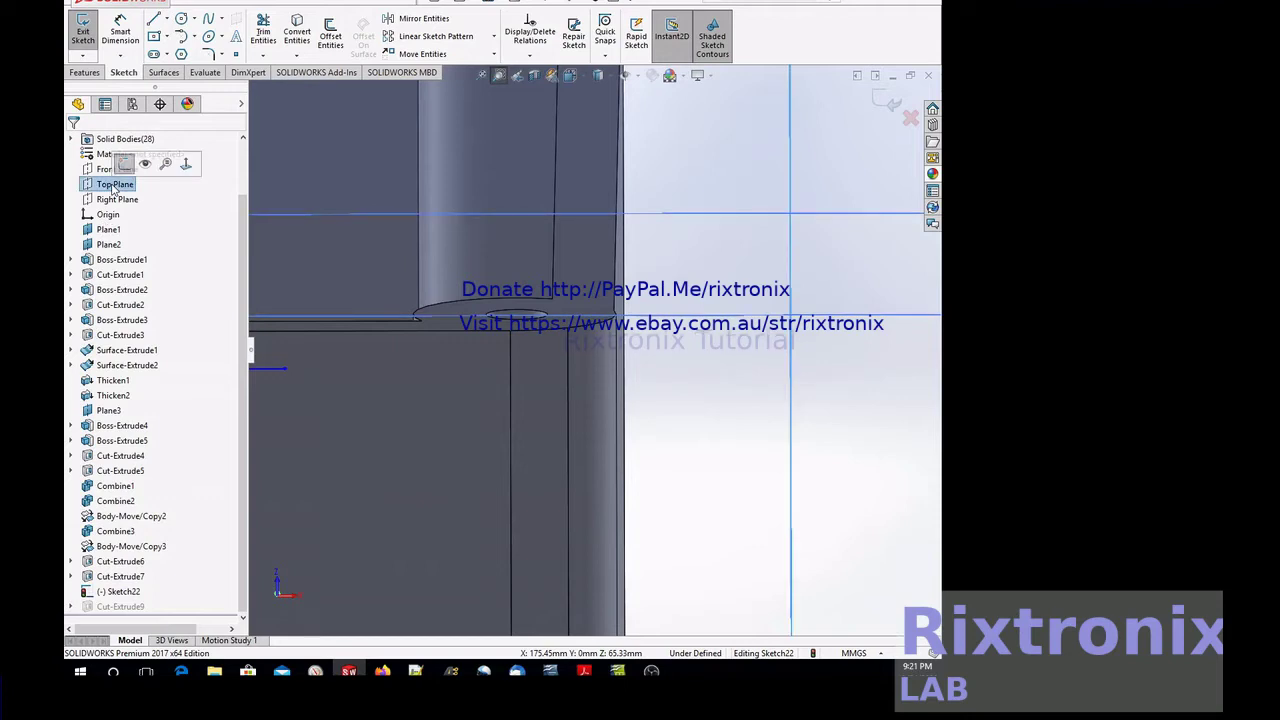
{"action": "left_click", "coordinate": [185, 164]}
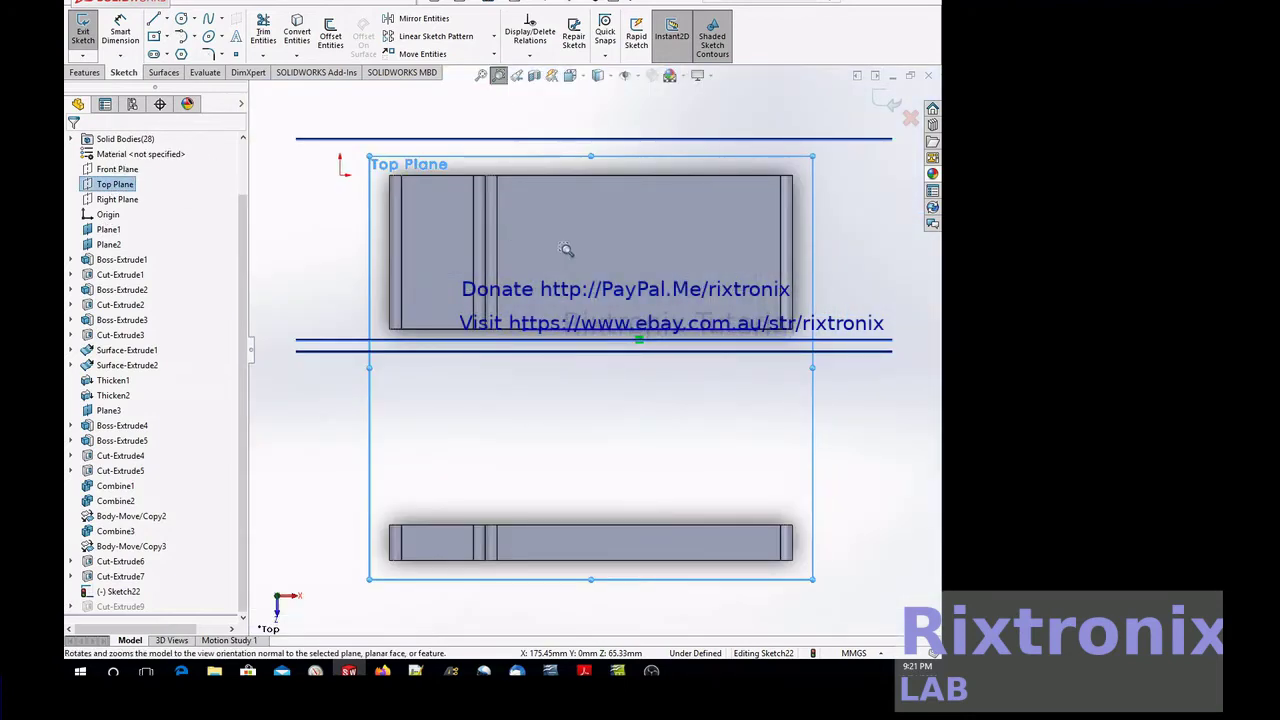
{"action": "right_click", "coordinate": [111, 186]}
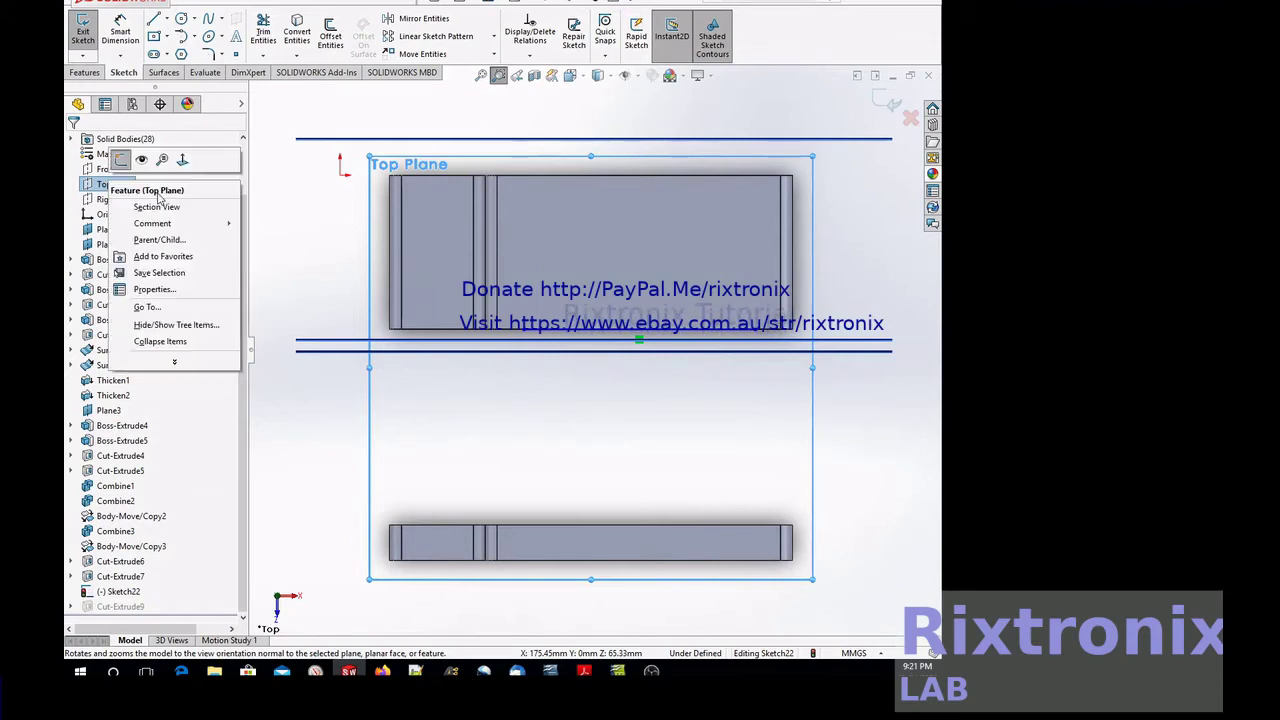
{"action": "left_click", "coordinate": [184, 168]}
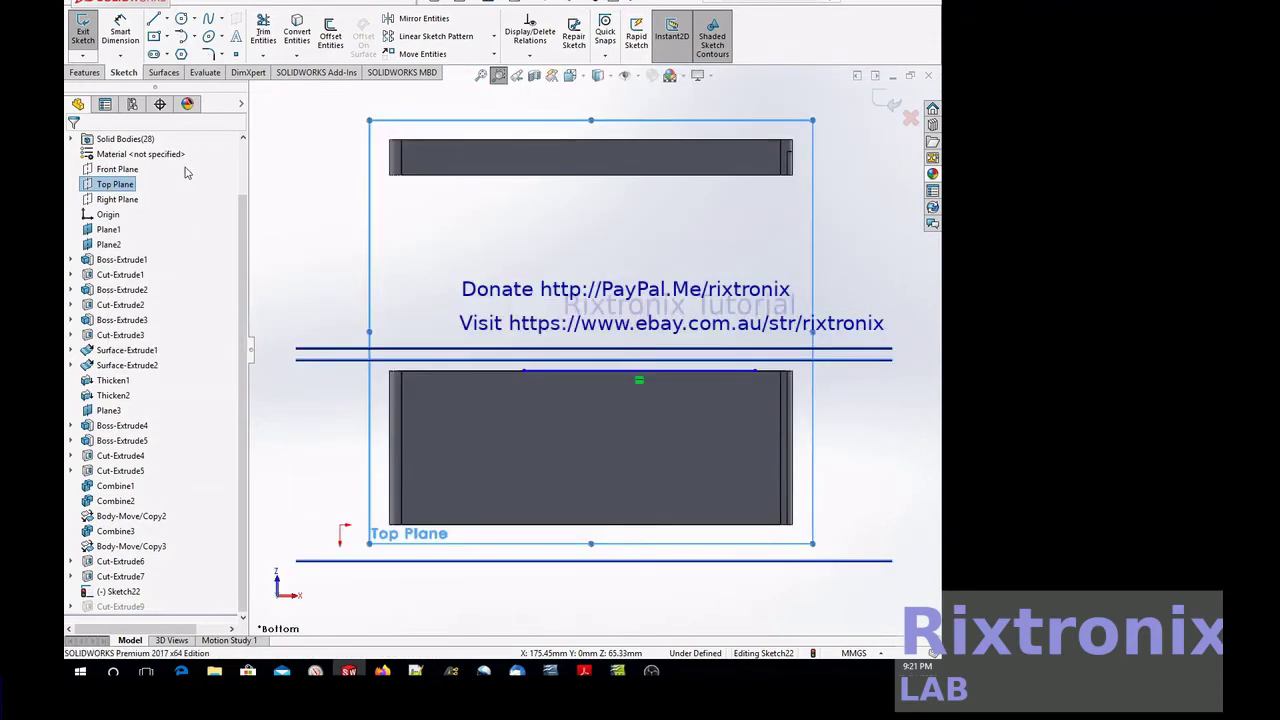
{"action": "right_click", "coordinate": [868, 266]}
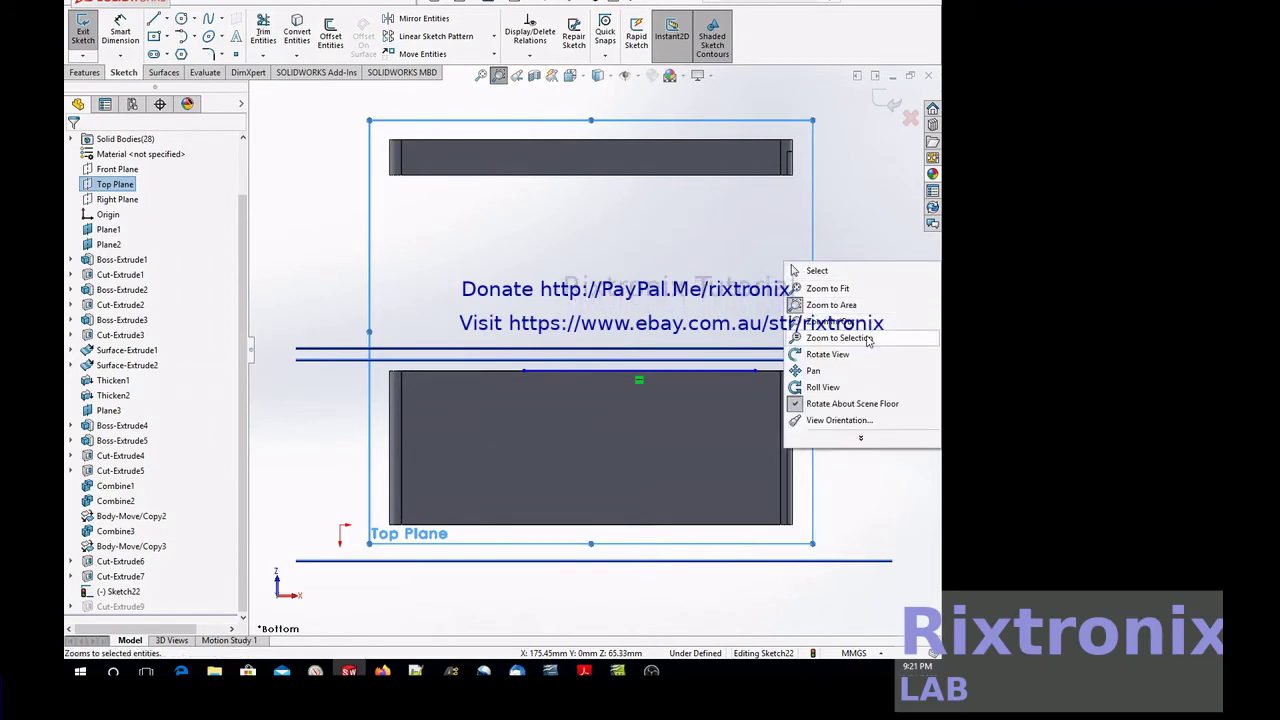
{"action": "mouse_move", "coordinate": [863, 266]}
{"action": "middle_mouse_down"}
{"action": "mouse_move", "coordinate": [727, 404]}
{"action": "mouse_move", "coordinate": [740, 447]}
{"action": "mouse_move", "coordinate": [737, 283]}
{"action": "middle_mouse_up"}
{"action": "key", "text": "ctrl+8"}
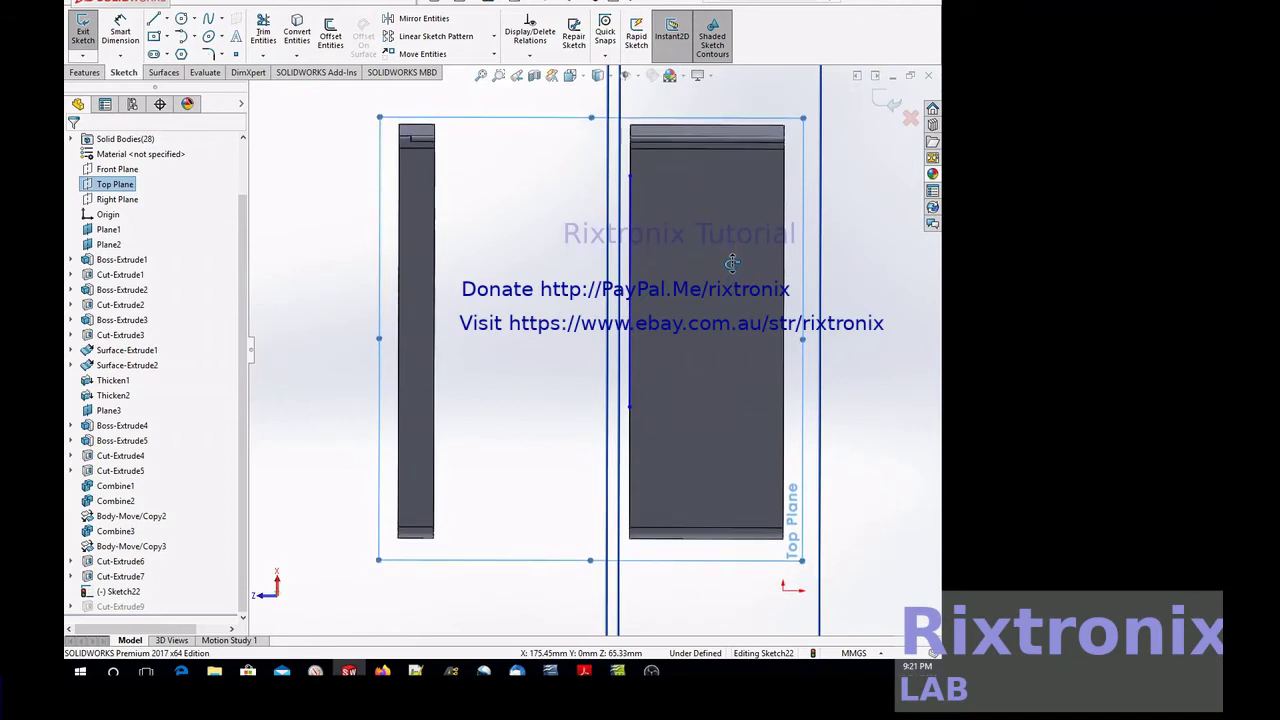
Nudge the vertical line slightly right and exit Sketch22 so Cut-Extrude9 rebuilds.
{"action": "left_click", "coordinate": [631, 280]}
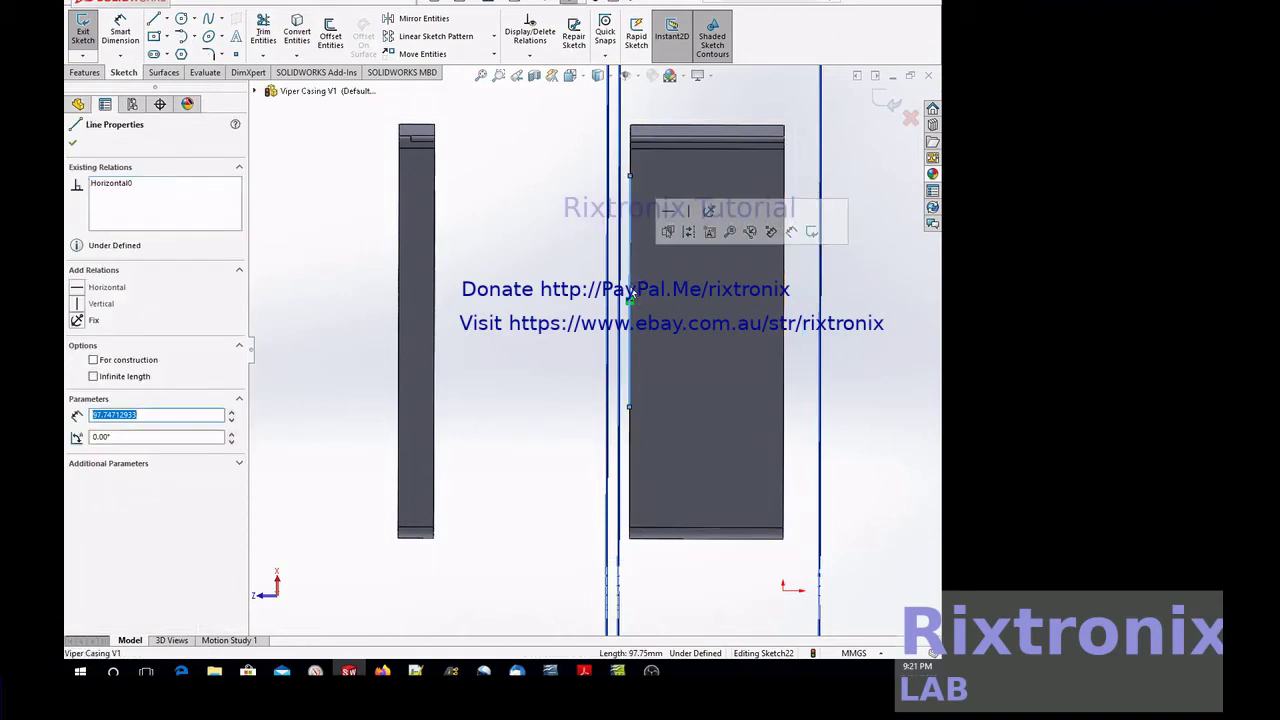
{"action": "left_click_drag", "start_coordinate": [632, 292], "coordinate": [641, 298]}
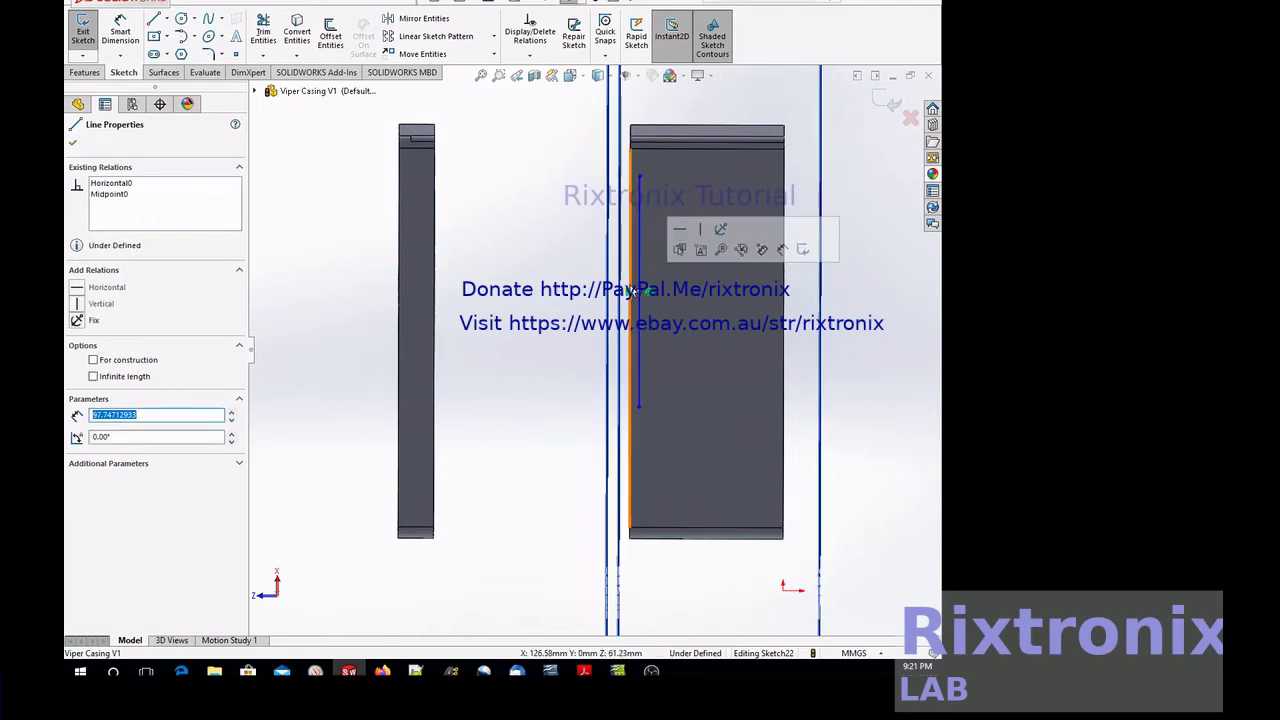
{"action": "left_click", "coordinate": [76, 145]}
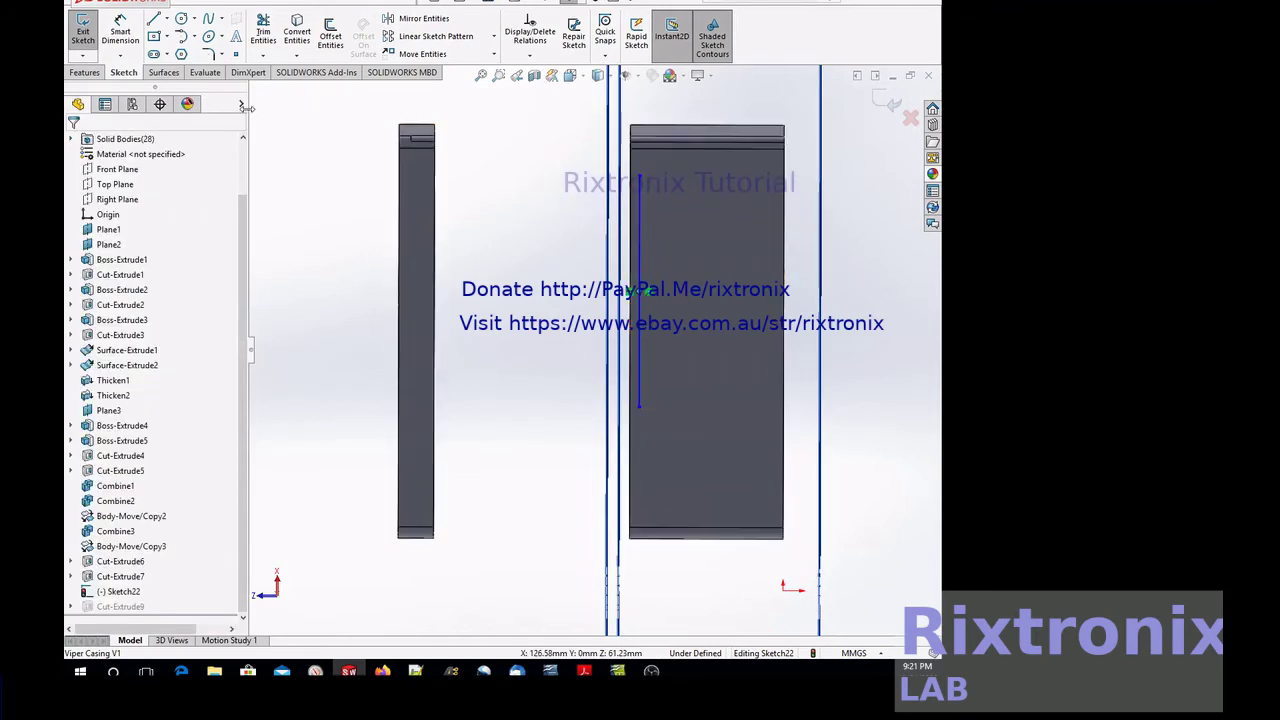
{"action": "left_click", "coordinate": [83, 30]}
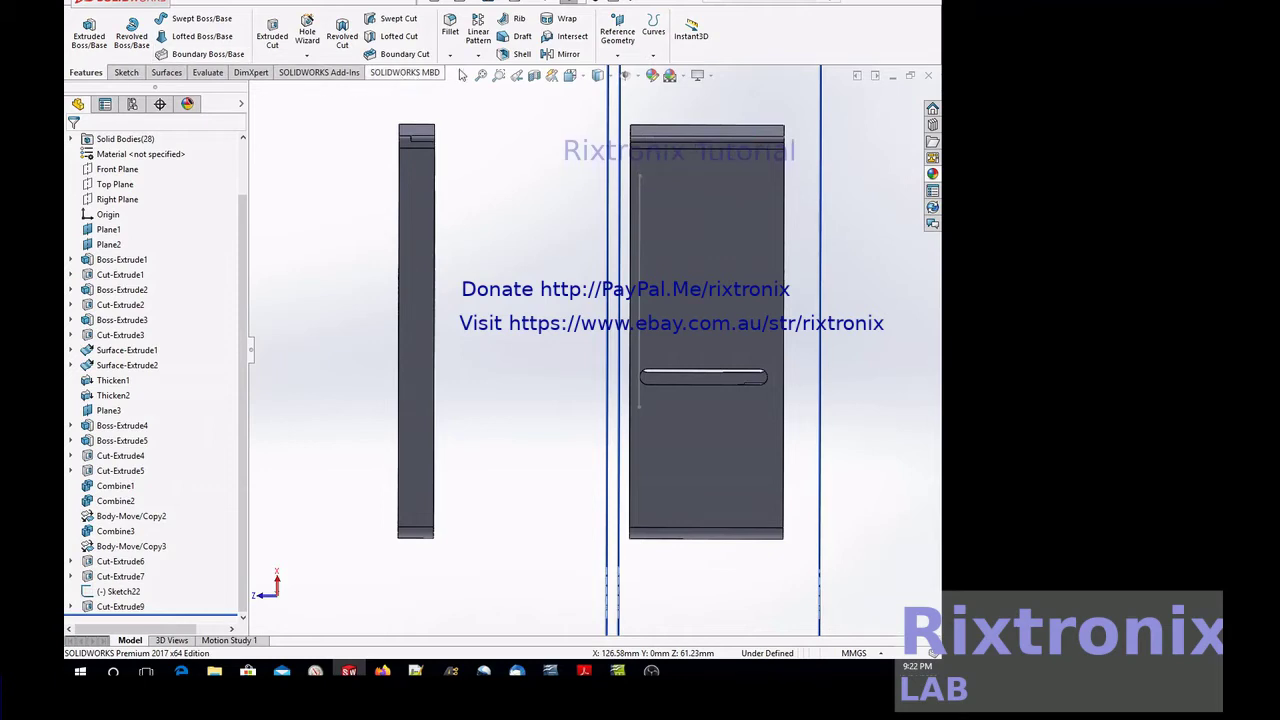
{"action": "left_click", "coordinate": [478, 55]}
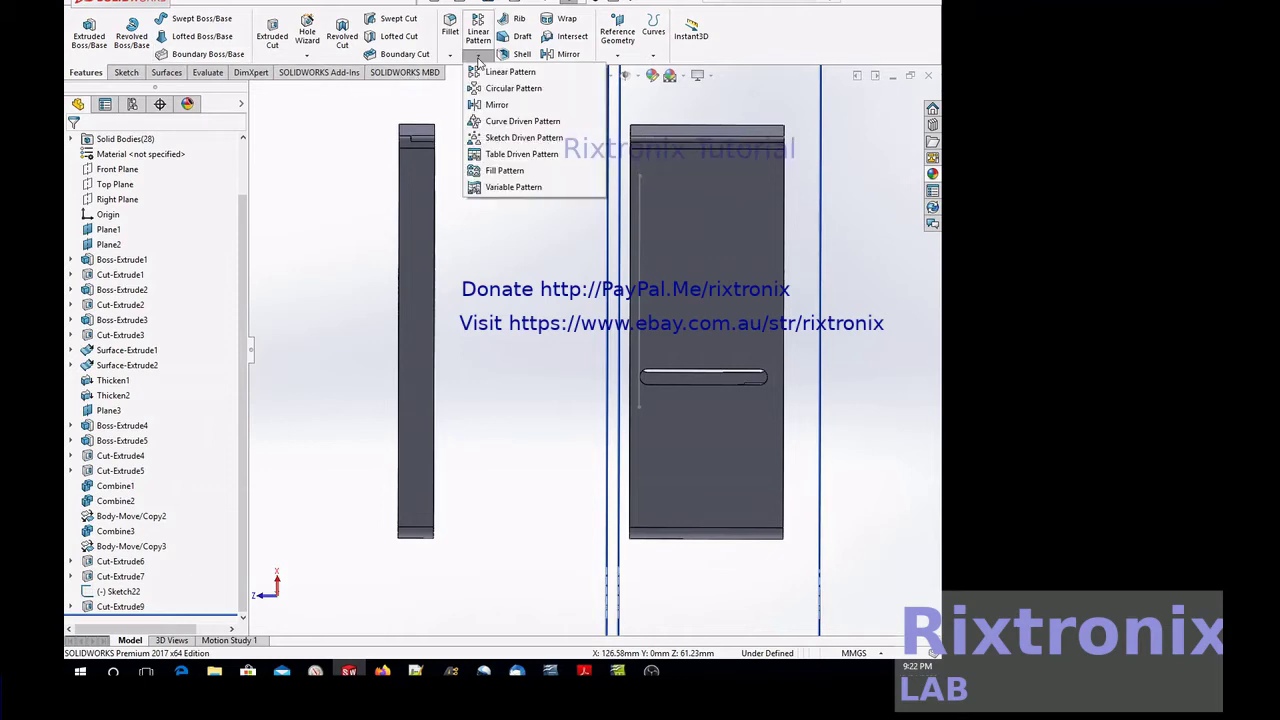
Start a Curve Driven Pattern of Cut-Extrude9 with Sketch22 as the Direction 1 path.
{"action": "left_click", "coordinate": [502, 124]}
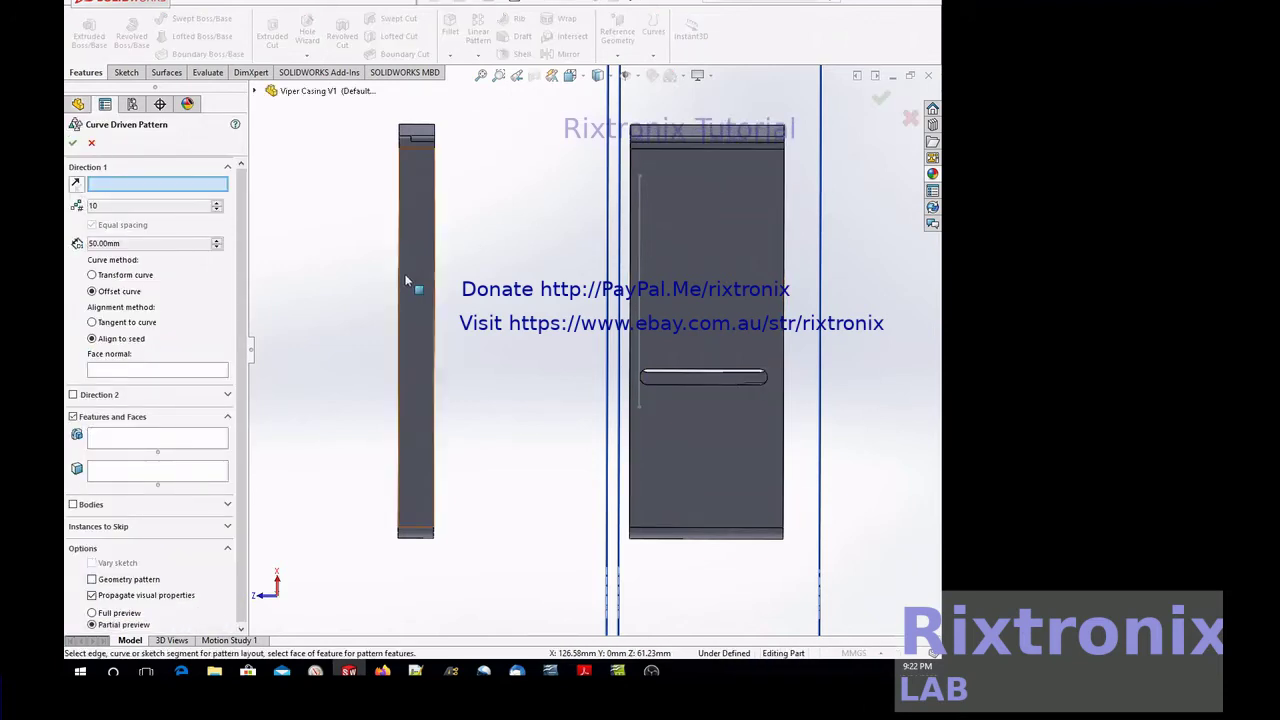
{"action": "left_click", "coordinate": [198, 440]}
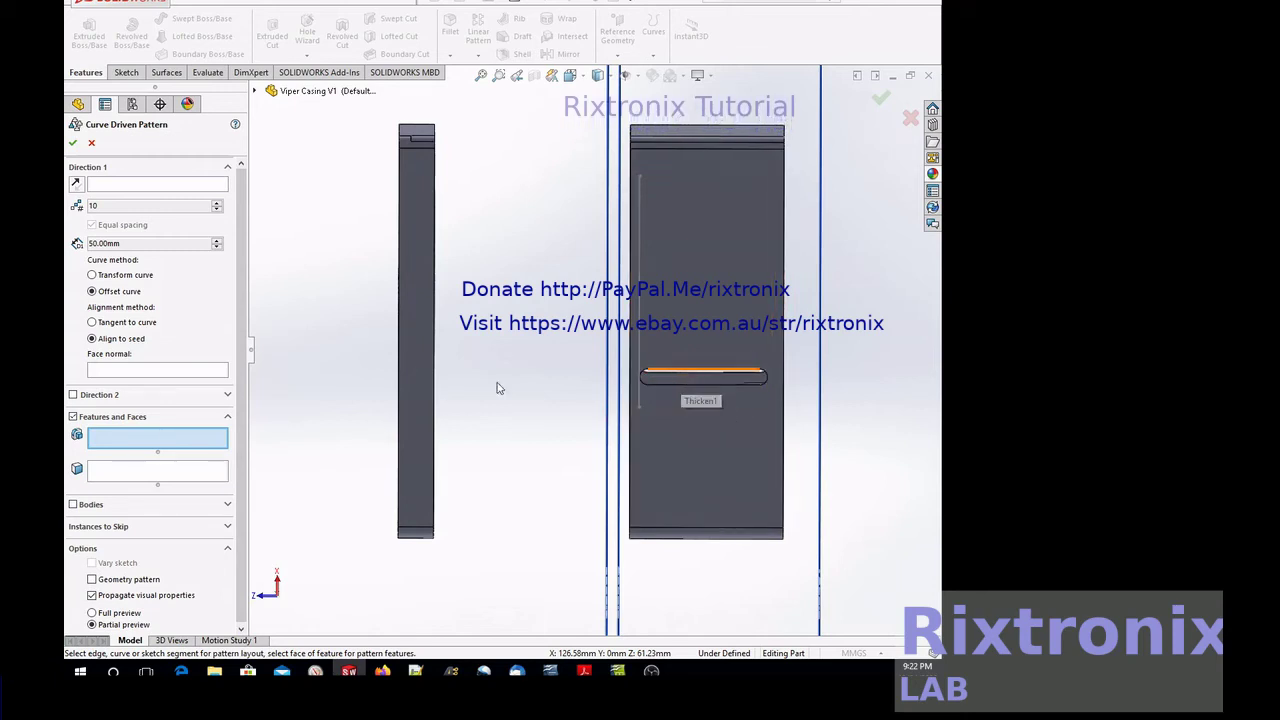
{"action": "left_click", "coordinate": [254, 90]}
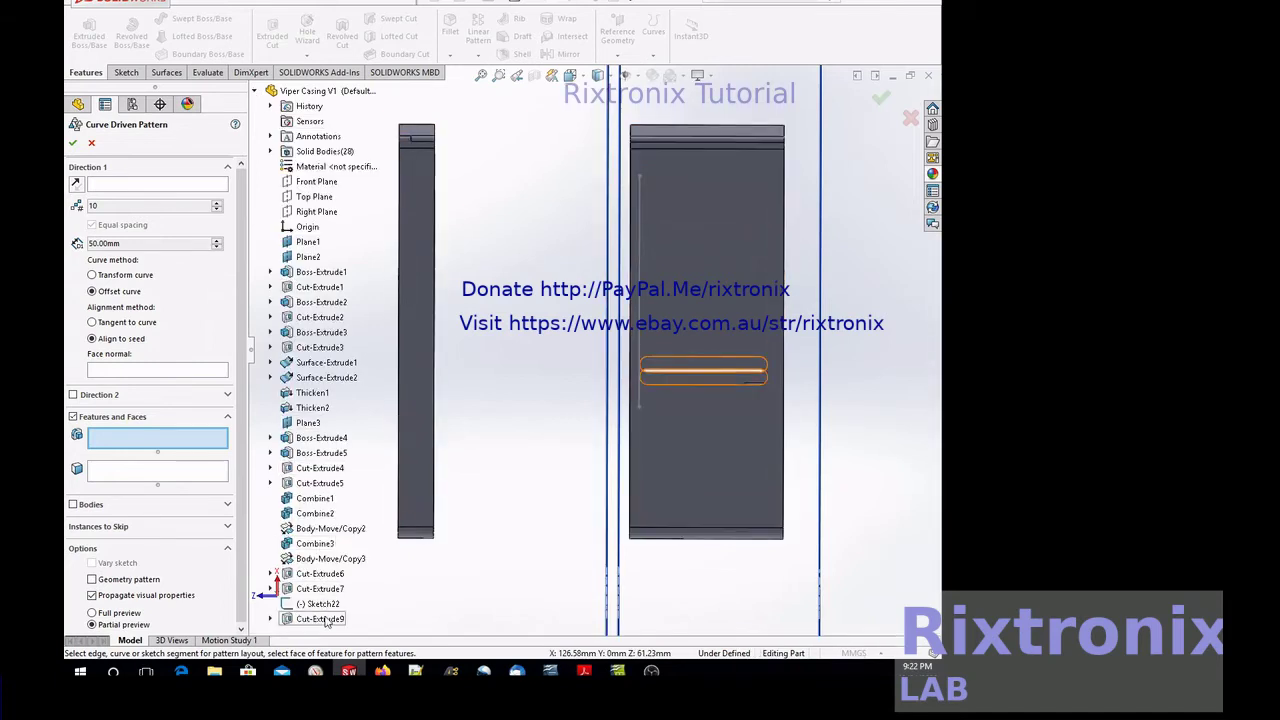
{"action": "left_click", "coordinate": [327, 620]}
{"action": "left_click", "coordinate": [130, 186]}
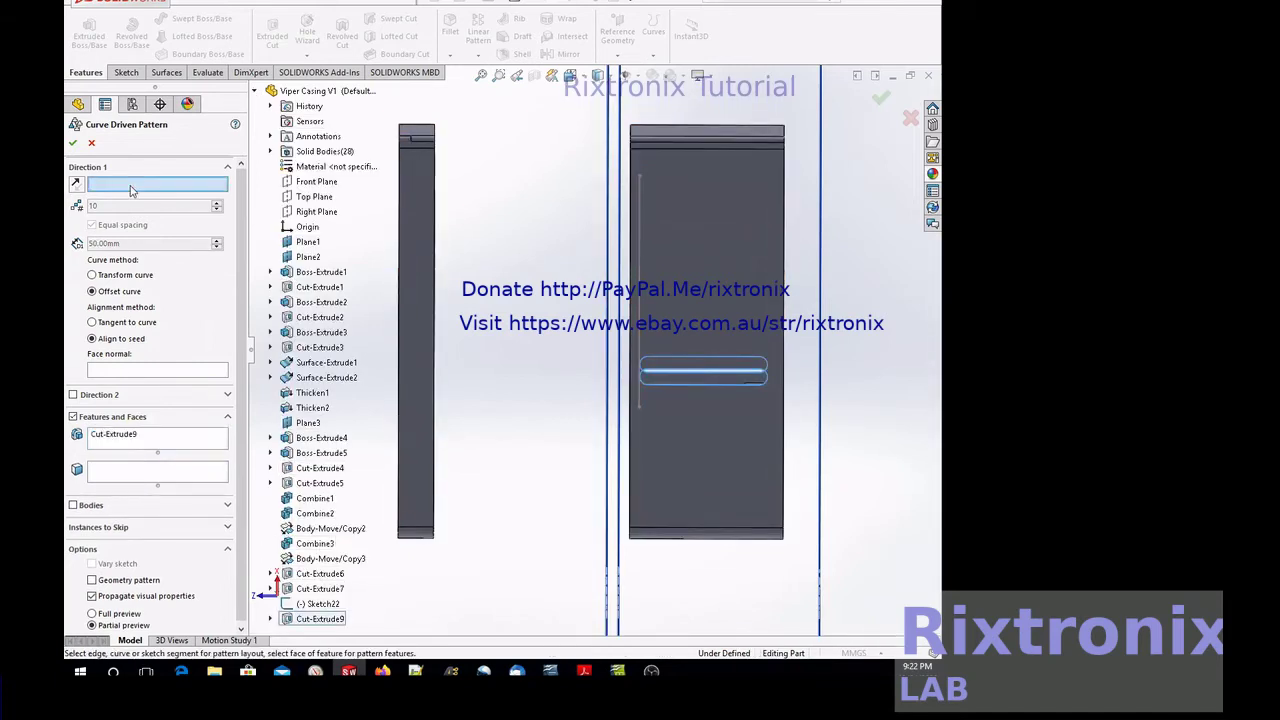
{"action": "left_click", "coordinate": [327, 605]}
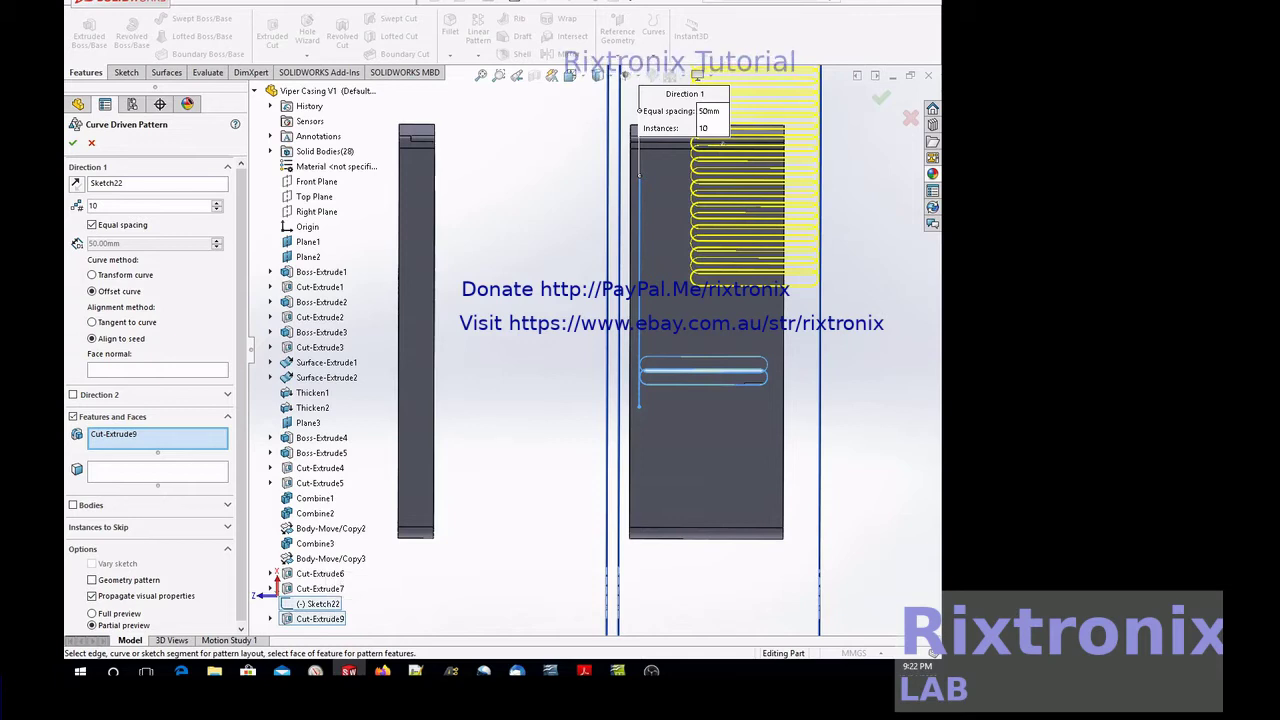
Switch the pattern to Transform curve and reduce the instances to 5.
{"action": "left_click", "coordinate": [92, 274]}
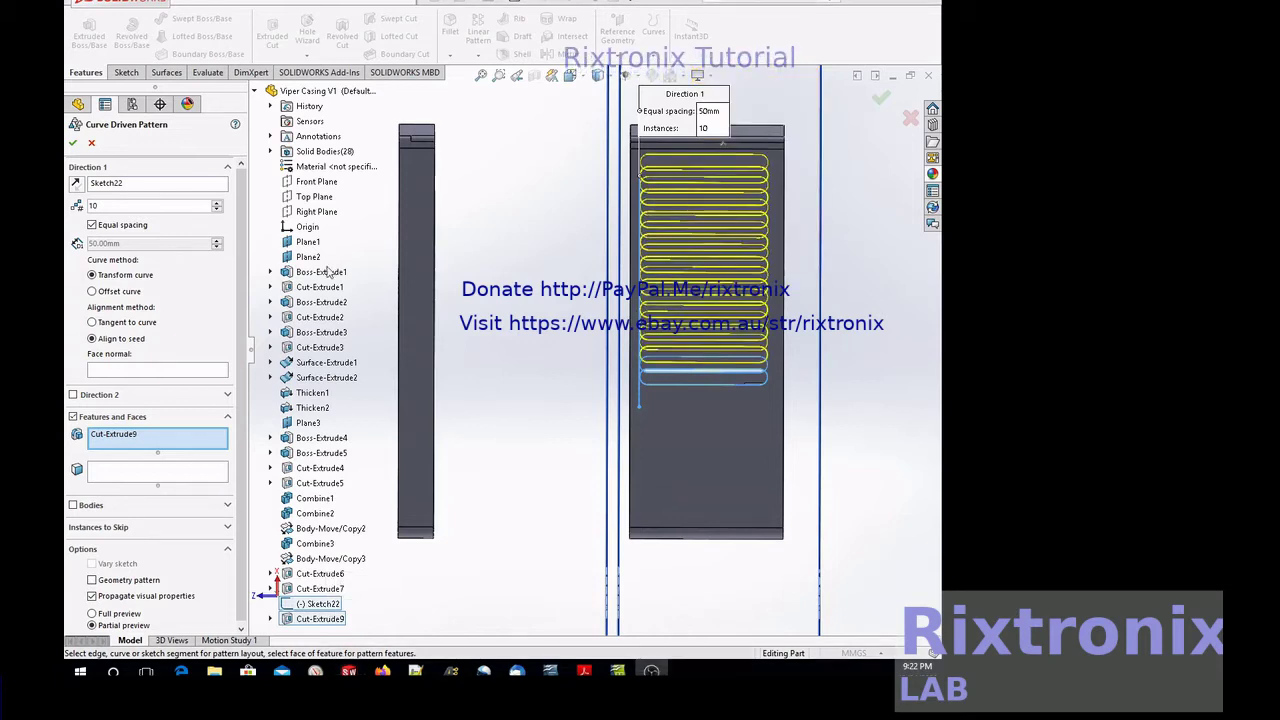
{"action": "left_click", "coordinate": [215, 211]}
{"action": "left_click", "coordinate": [215, 211]}
{"action": "left_click", "coordinate": [215, 211]}
{"action": "left_click", "coordinate": [215, 211]}
{"action": "left_click", "coordinate": [215, 211]}
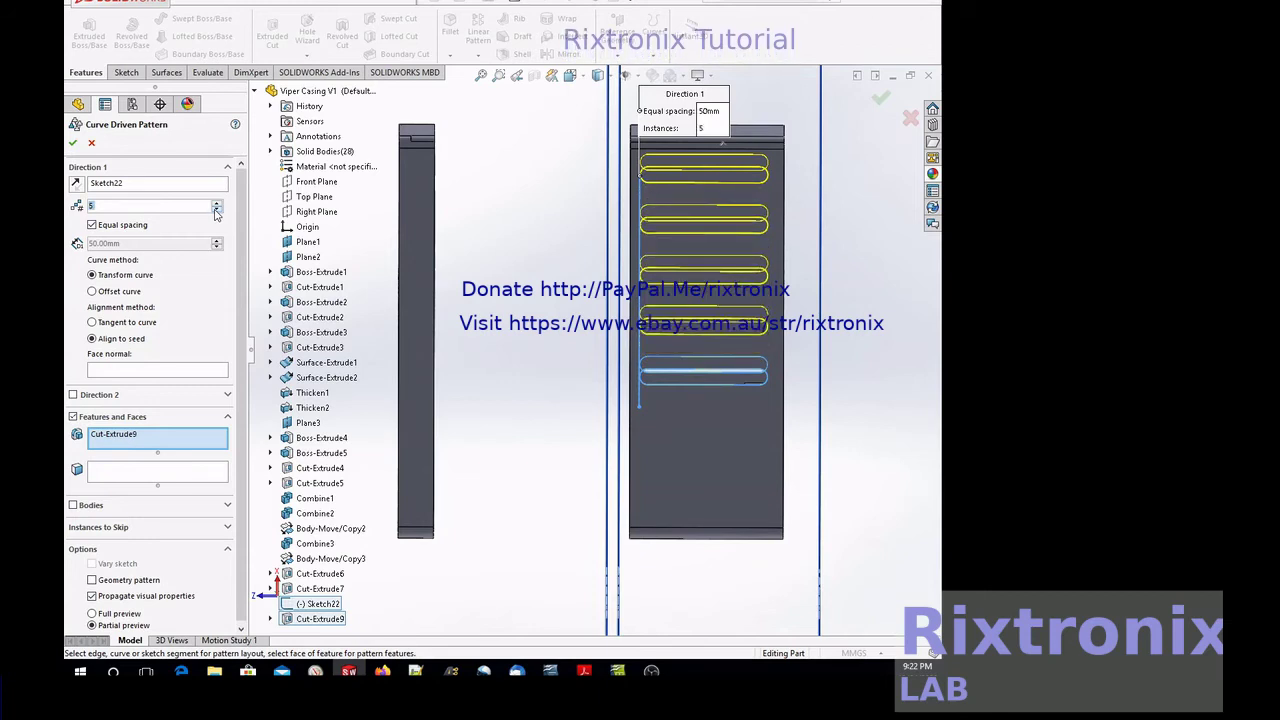
Keep the original alignment and set 20 mm spacing with equal spacing enabled.
{"action": "left_click", "coordinate": [138, 325]}
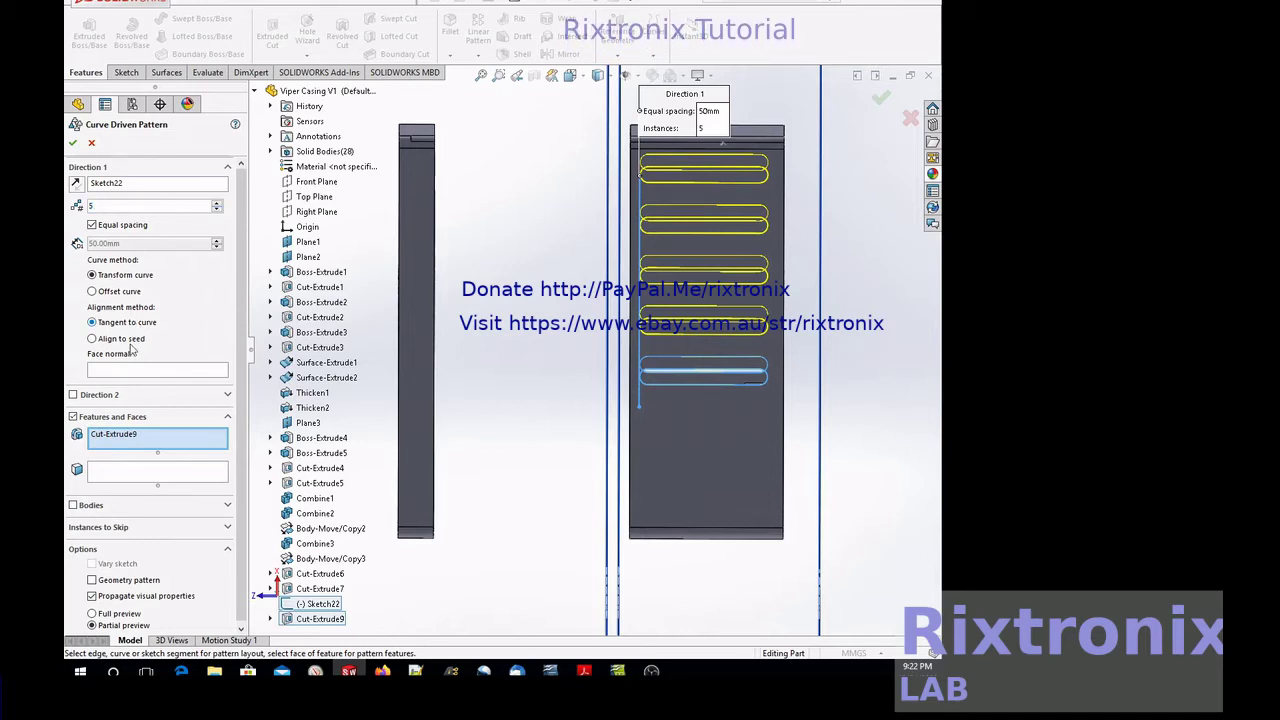
{"action": "left_click", "coordinate": [129, 341]}
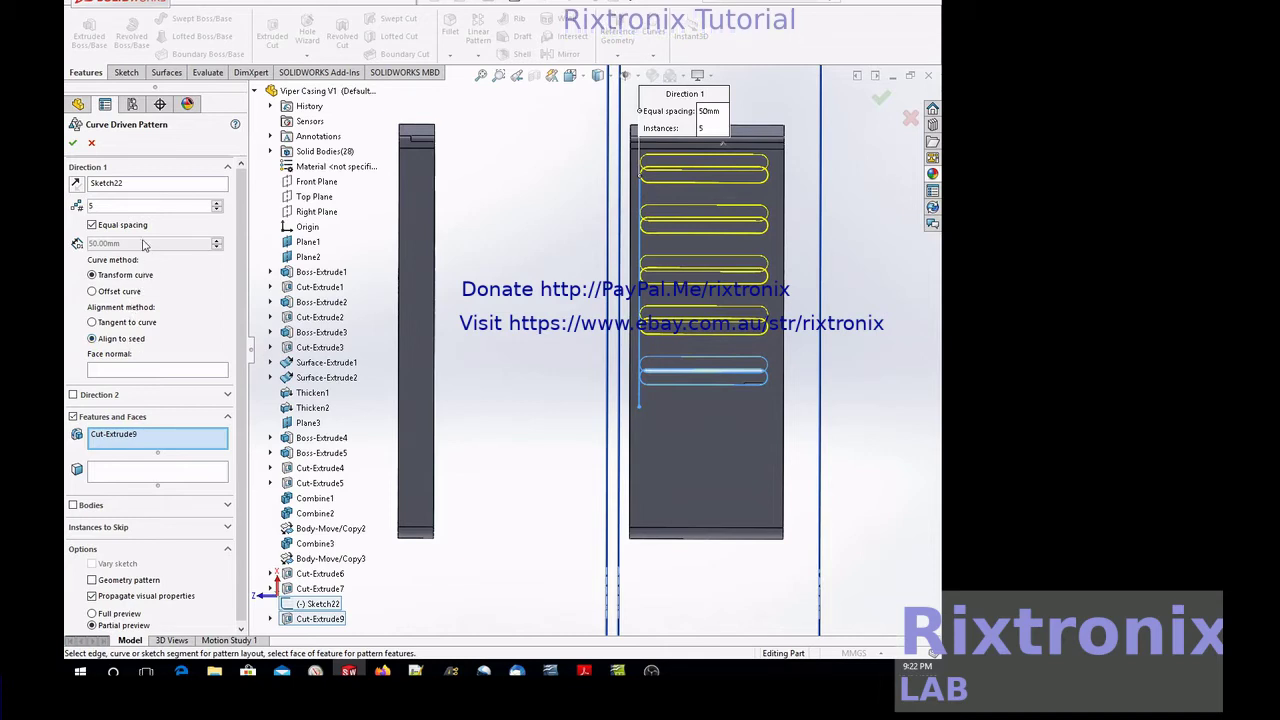
{"action": "left_click", "coordinate": [137, 228]}
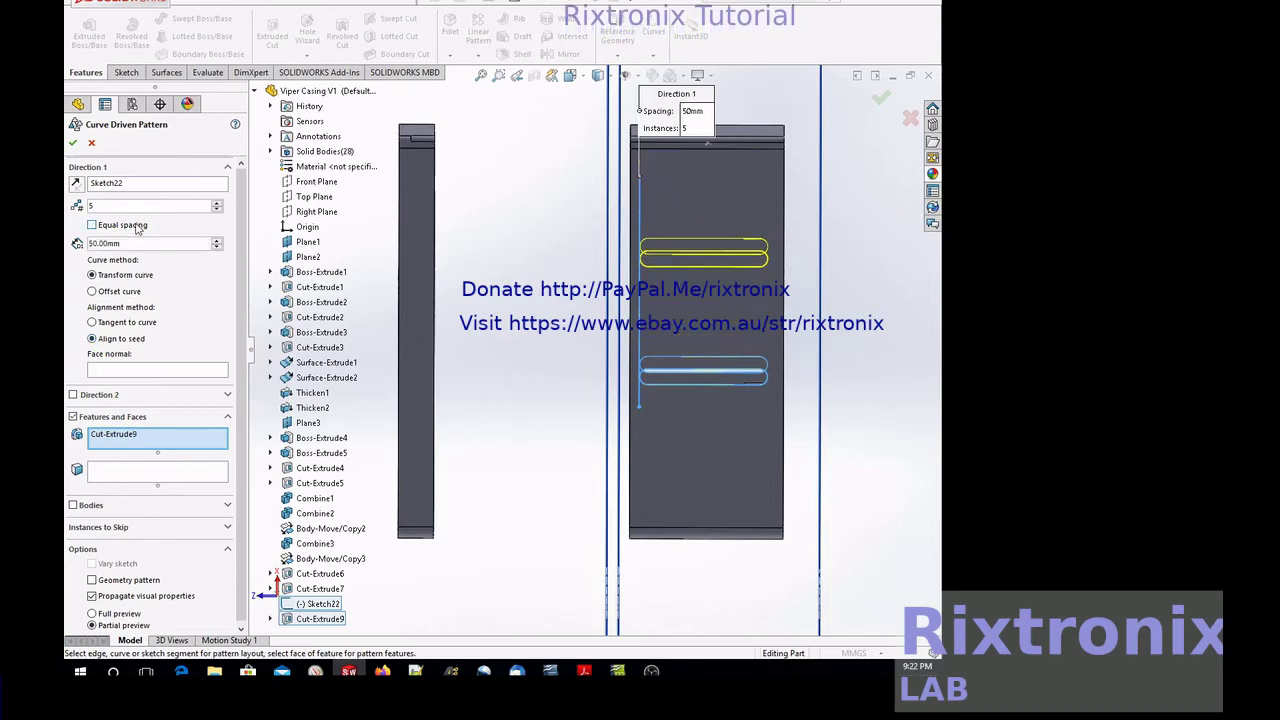
{"action": "left_click", "coordinate": [216, 248]}
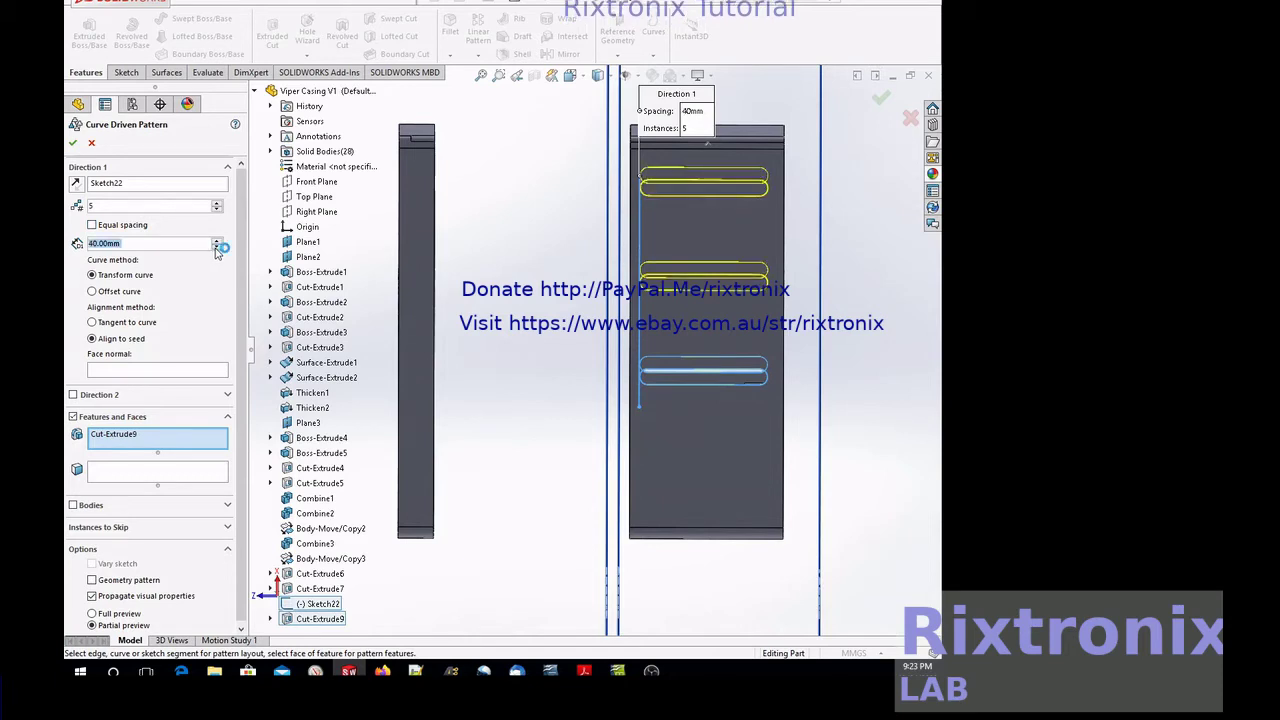
{"action": "left_click", "coordinate": [216, 248]}
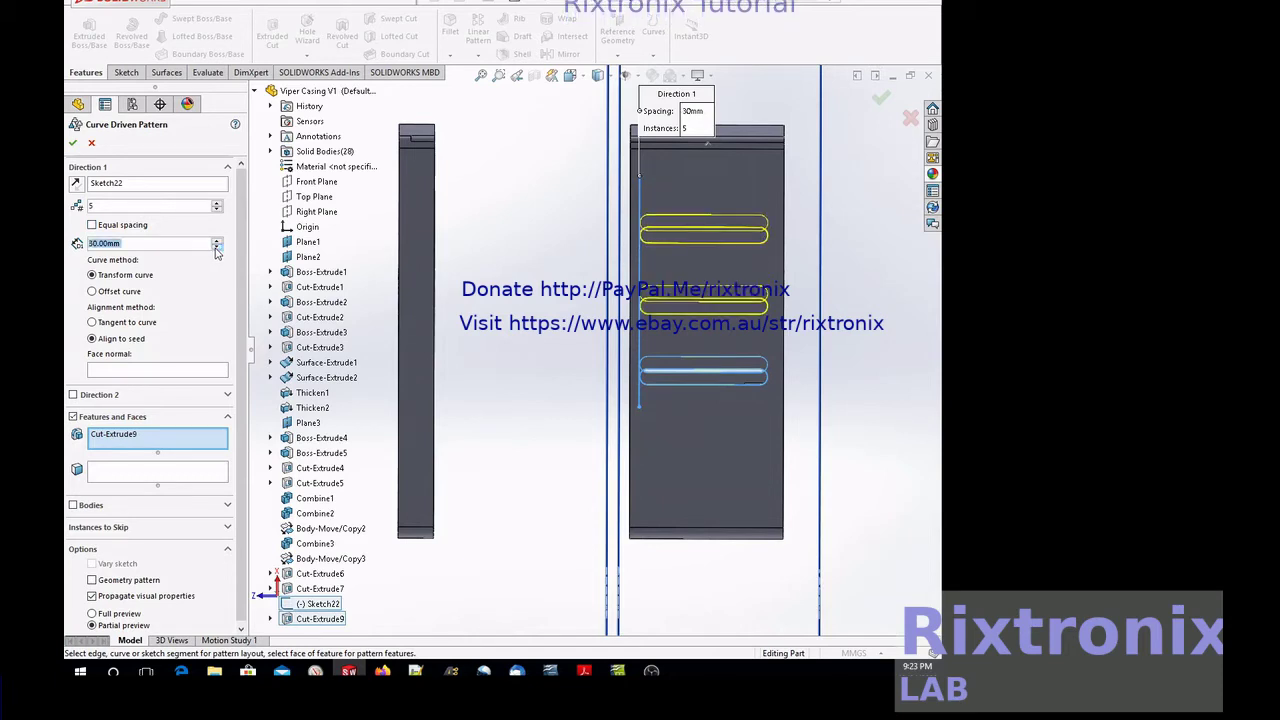
{"action": "left_click", "coordinate": [216, 249]}
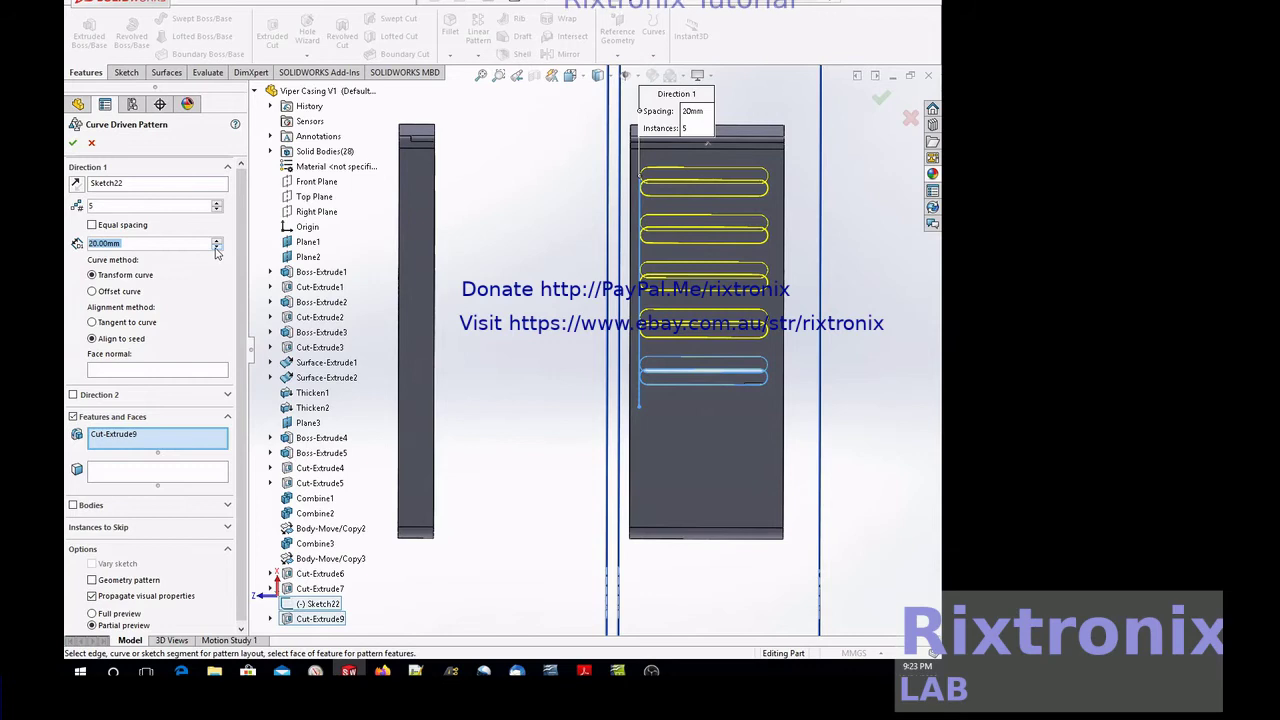
{"action": "left_click", "coordinate": [133, 228]}
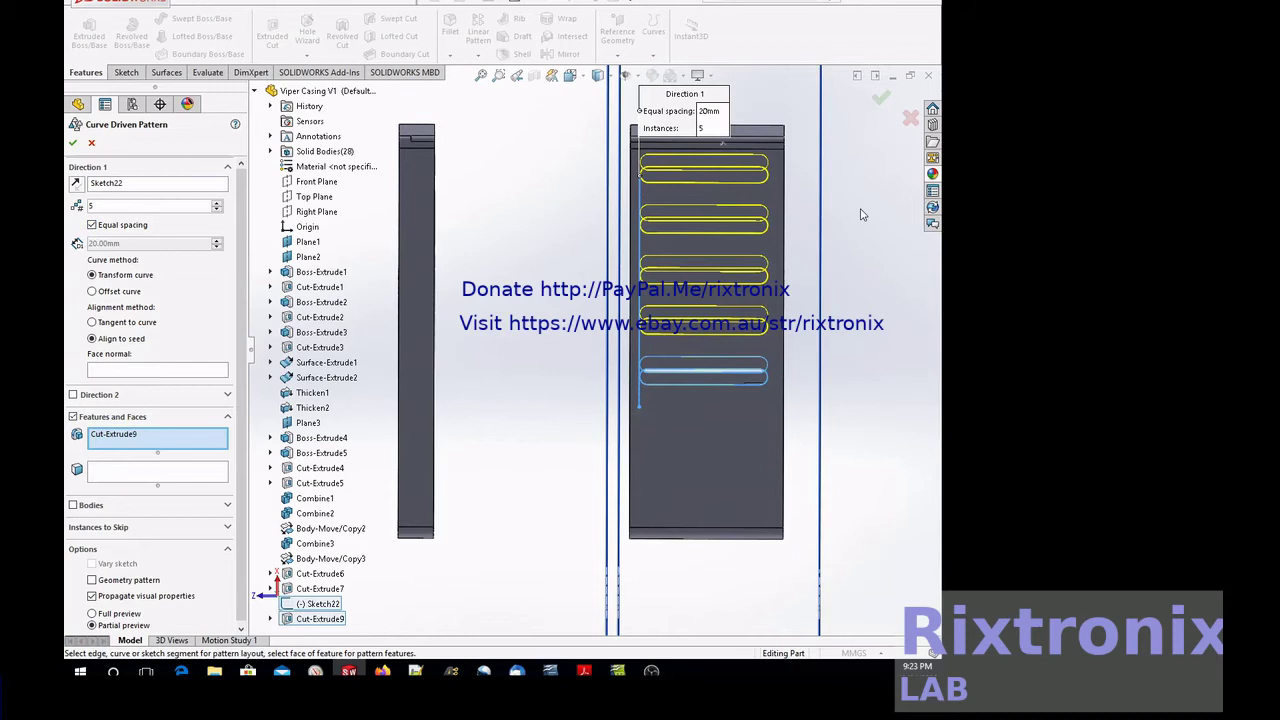
{"action": "right_click", "coordinate": [812, 212]}
{"action": "mouse_move", "coordinate": [866, 287]}
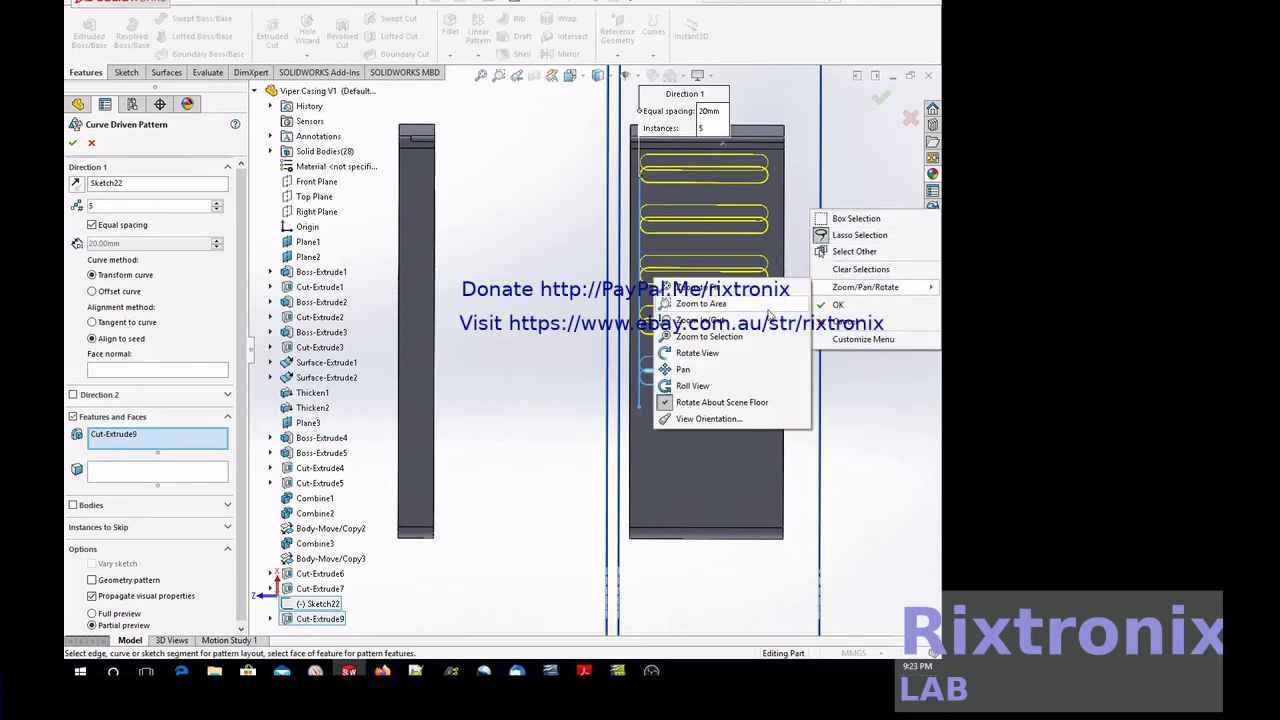
Orbit to check the preview, raise the instances to 7, and accept CrvPattern1.
{"action": "left_click", "coordinate": [700, 353]}
{"action": "mouse_move", "coordinate": [760, 312]}
{"action": "left_mouse_down"}
{"action": "mouse_move", "coordinate": [748, 367]}
{"action": "mouse_move", "coordinate": [683, 324]}
{"action": "left_mouse_up"}
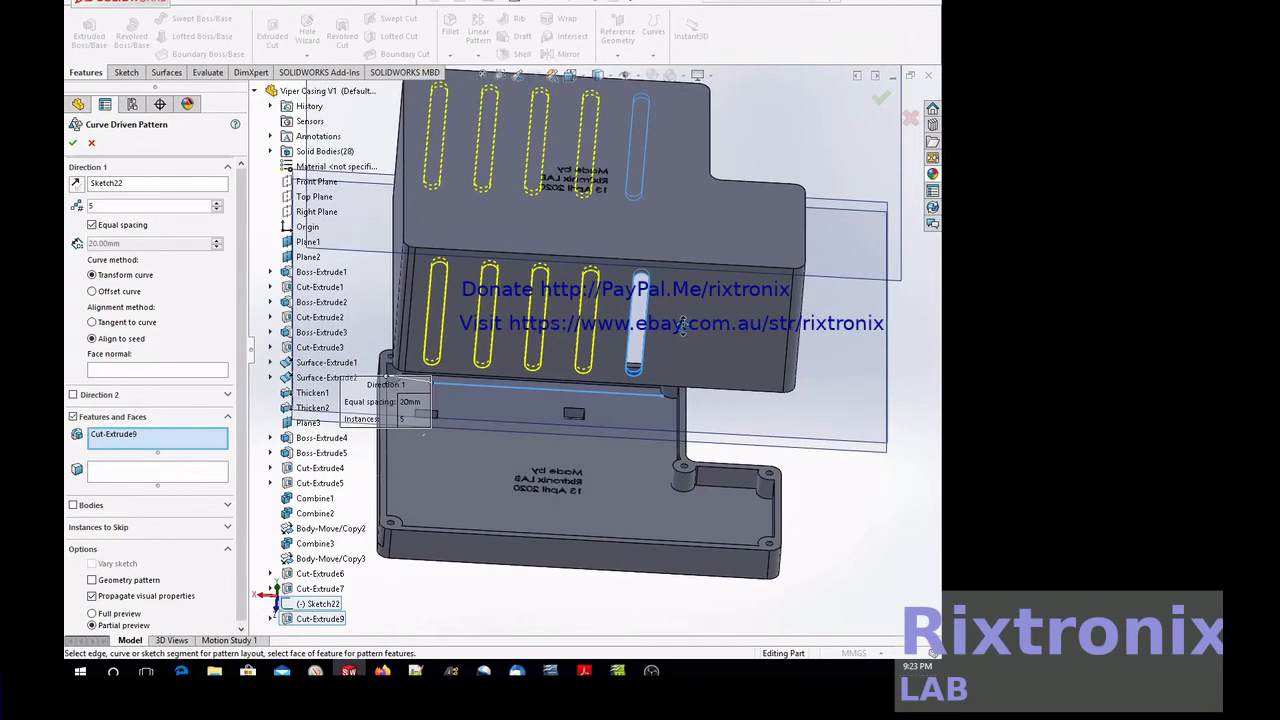
{"action": "left_click", "coordinate": [217, 204]}
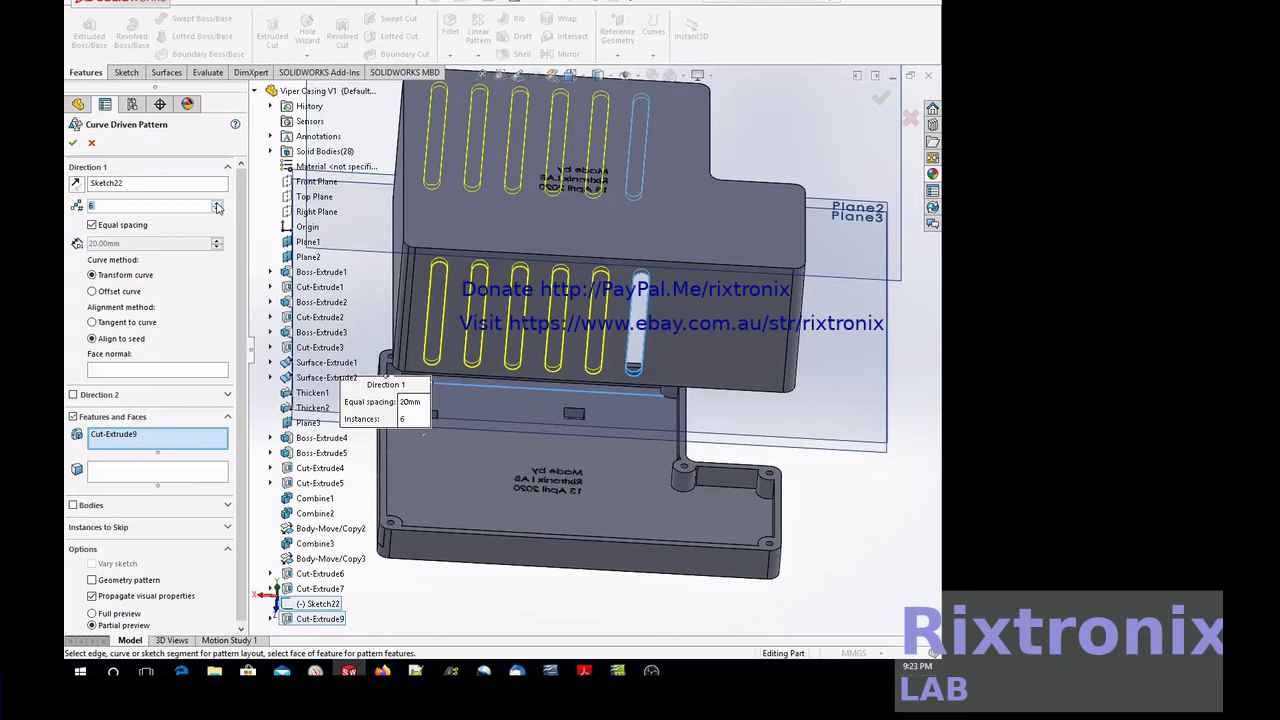
{"action": "left_click", "coordinate": [217, 204]}
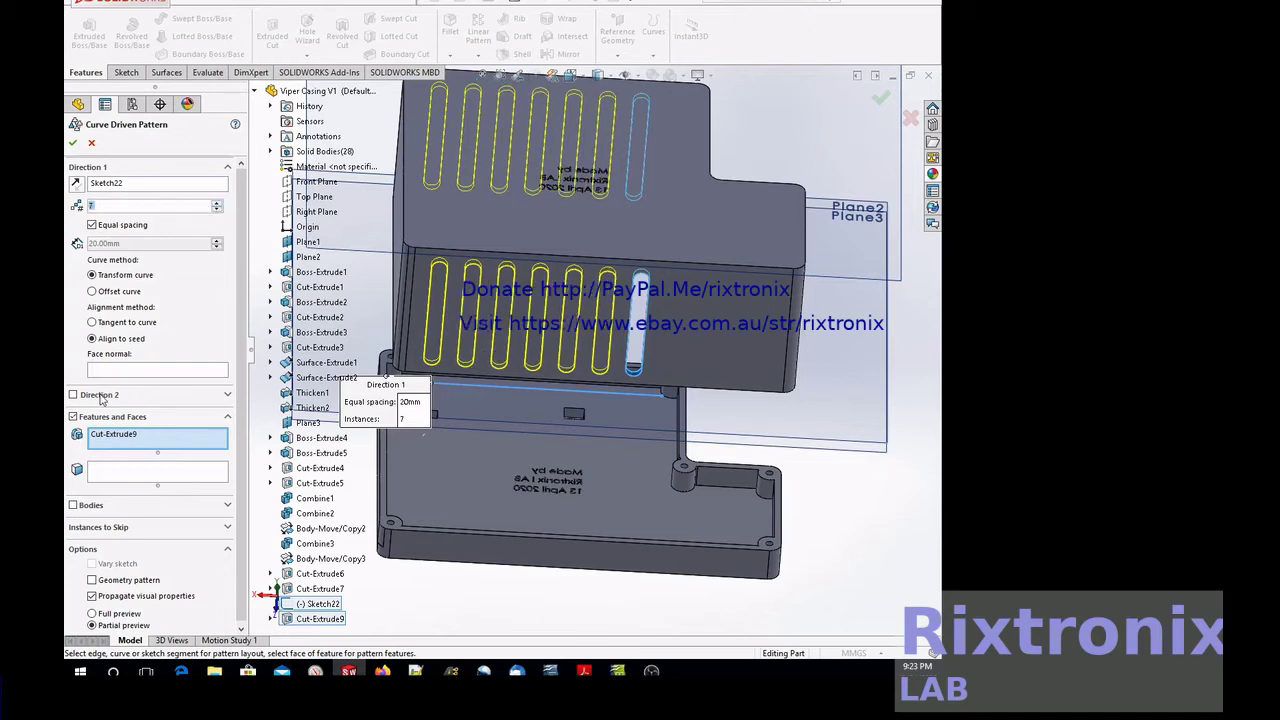
{"action": "left_click", "coordinate": [73, 144]}
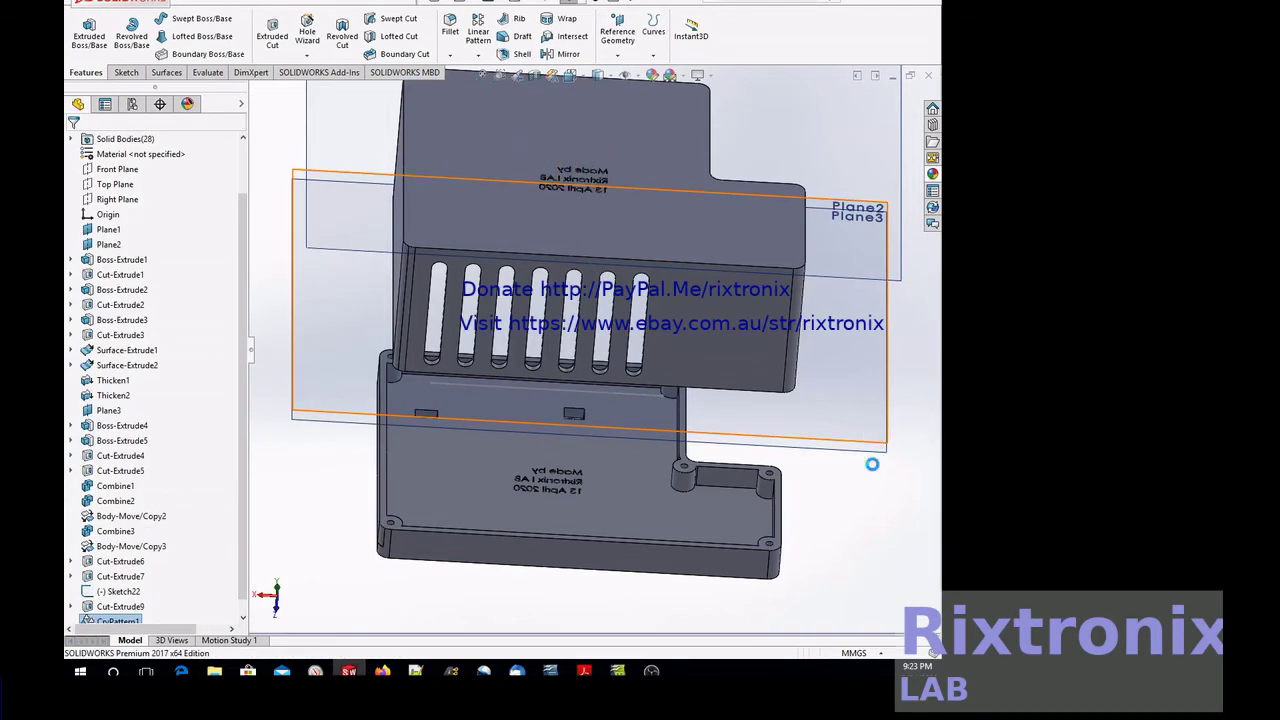
Orbit to see the lid and box interior, then snap to the Front view (Ctrl+1).
{"action": "right_click", "coordinate": [869, 522]}
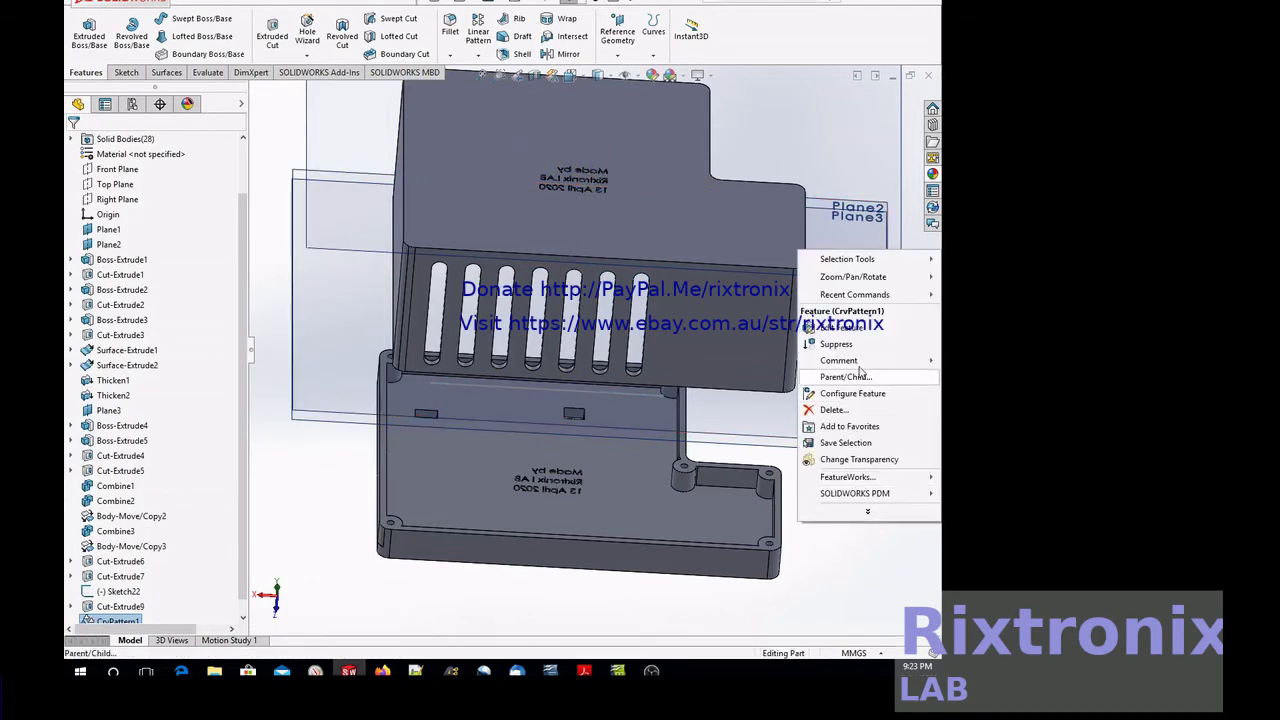
{"action": "mouse_move", "coordinate": [854, 294]}
{"action": "left_click", "coordinate": [851, 312]}
{"action": "mouse_move", "coordinate": [851, 312]}
{"action": "left_mouse_down"}
{"action": "mouse_move", "coordinate": [851, 277]}
{"action": "mouse_move", "coordinate": [786, 191]}
{"action": "mouse_move", "coordinate": [666, 183]}
{"action": "mouse_move", "coordinate": [592, 278]}
{"action": "mouse_move", "coordinate": [627, 168]}
{"action": "mouse_move", "coordinate": [591, 249]}
{"action": "mouse_move", "coordinate": [618, 181]}
{"action": "mouse_move", "coordinate": [594, 182]}
{"action": "mouse_move", "coordinate": [592, 162]}
{"action": "mouse_move", "coordinate": [600, 230]}
{"action": "mouse_move", "coordinate": [585, 275]}
{"action": "mouse_move", "coordinate": [565, 323]}
{"action": "mouse_move", "coordinate": [519, 358]}
{"action": "left_mouse_up"}
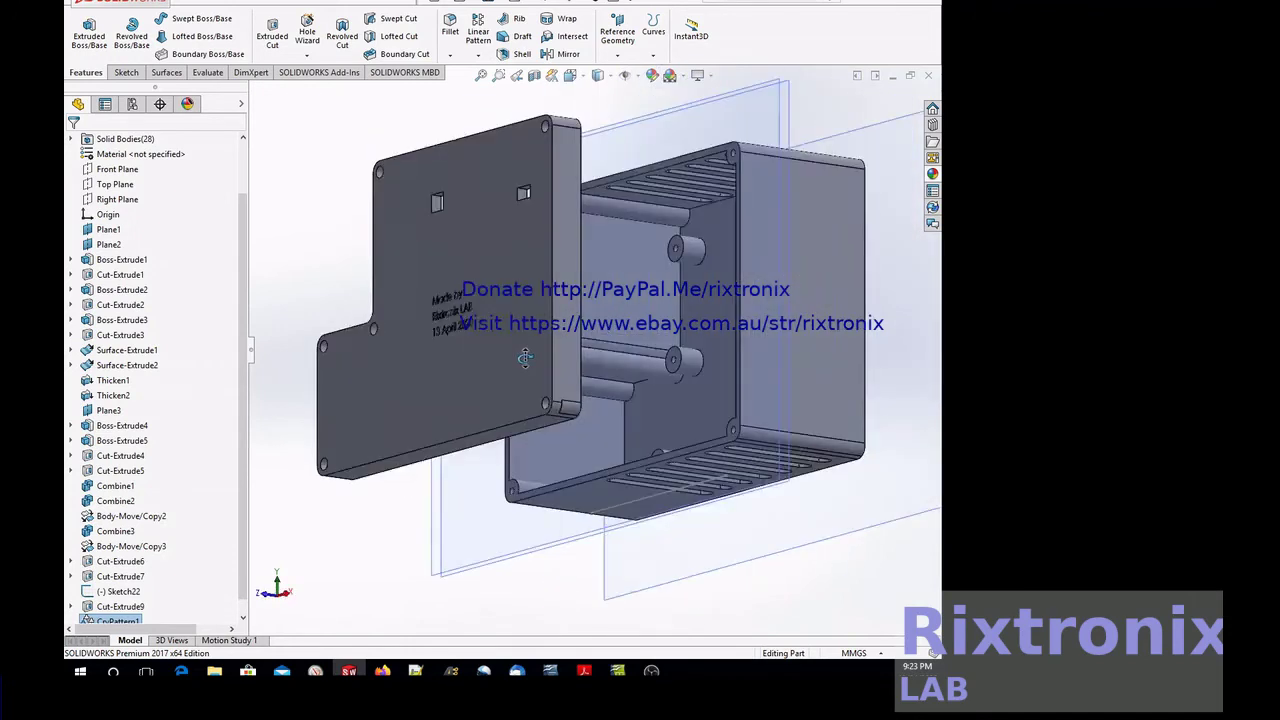
{"action": "key", "text": "ctrl+1"}
{"action": "left_click_drag", "start_coordinate": [583, 388], "coordinate": [580, 390]}
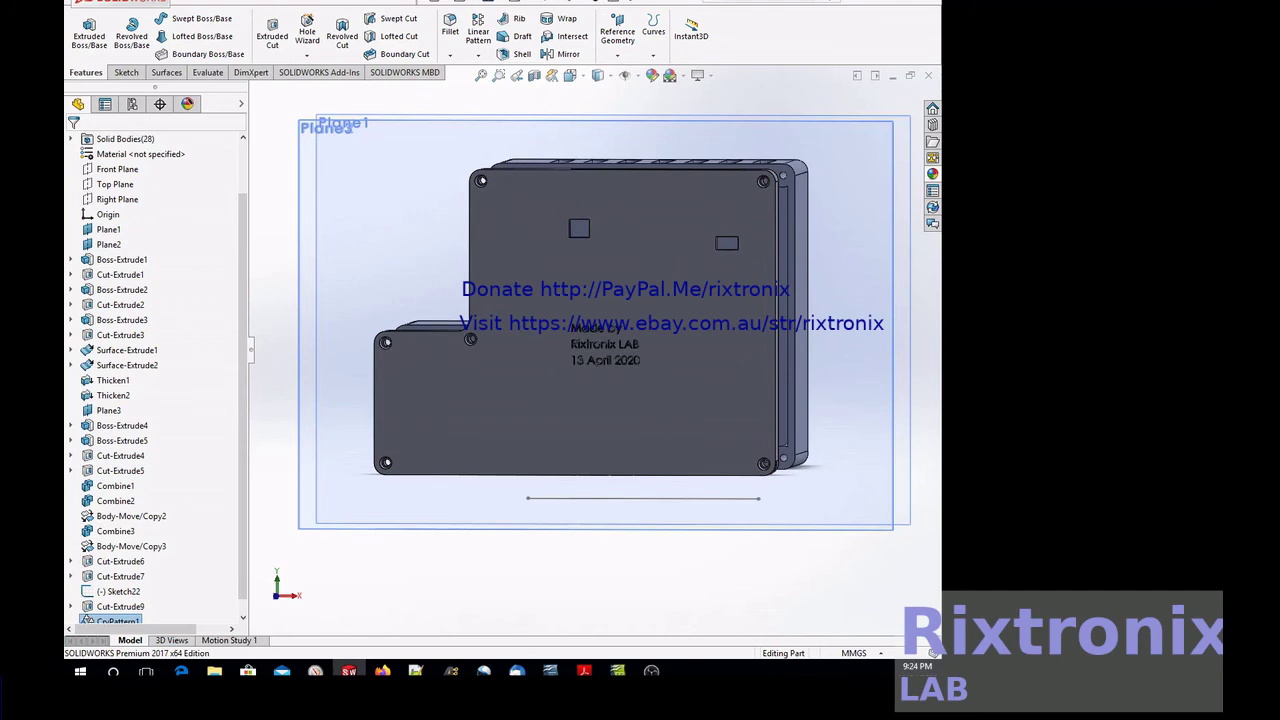
Set the view Normal To Plane3 so the lid is seen face-on.
{"action": "left_click", "coordinate": [107, 396]}
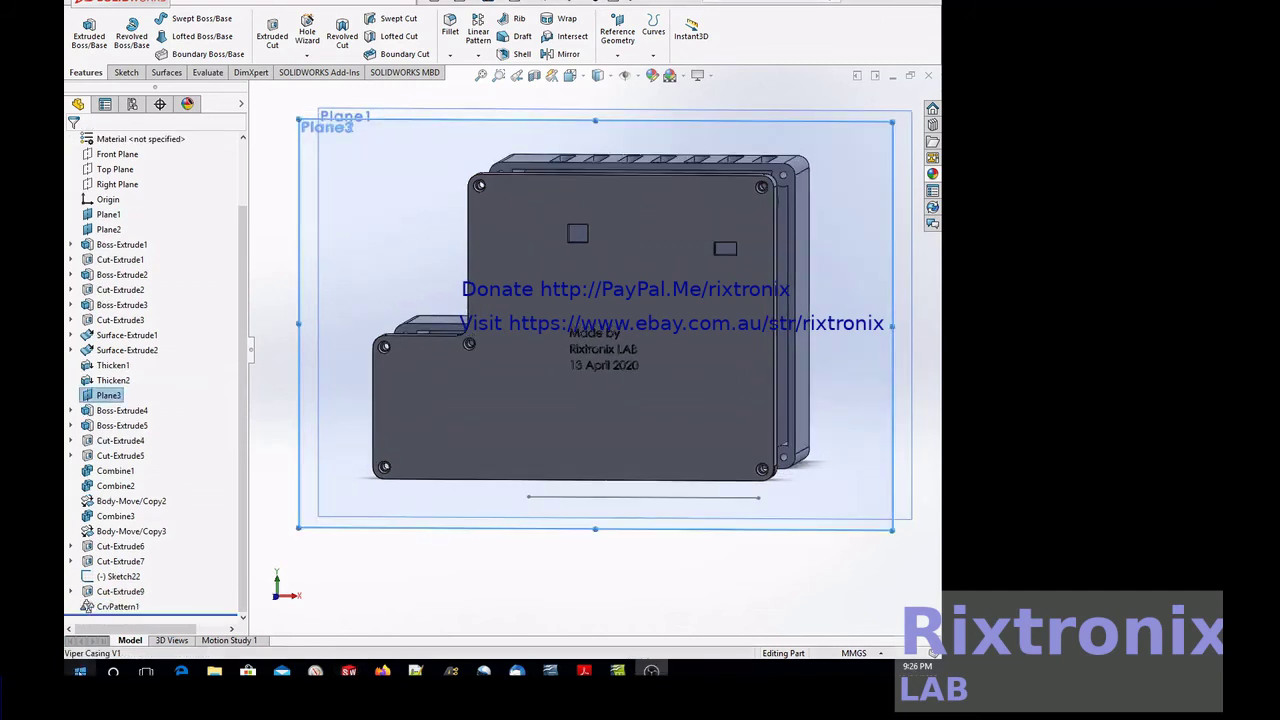
{"action": "right_click", "coordinate": [108, 398]}
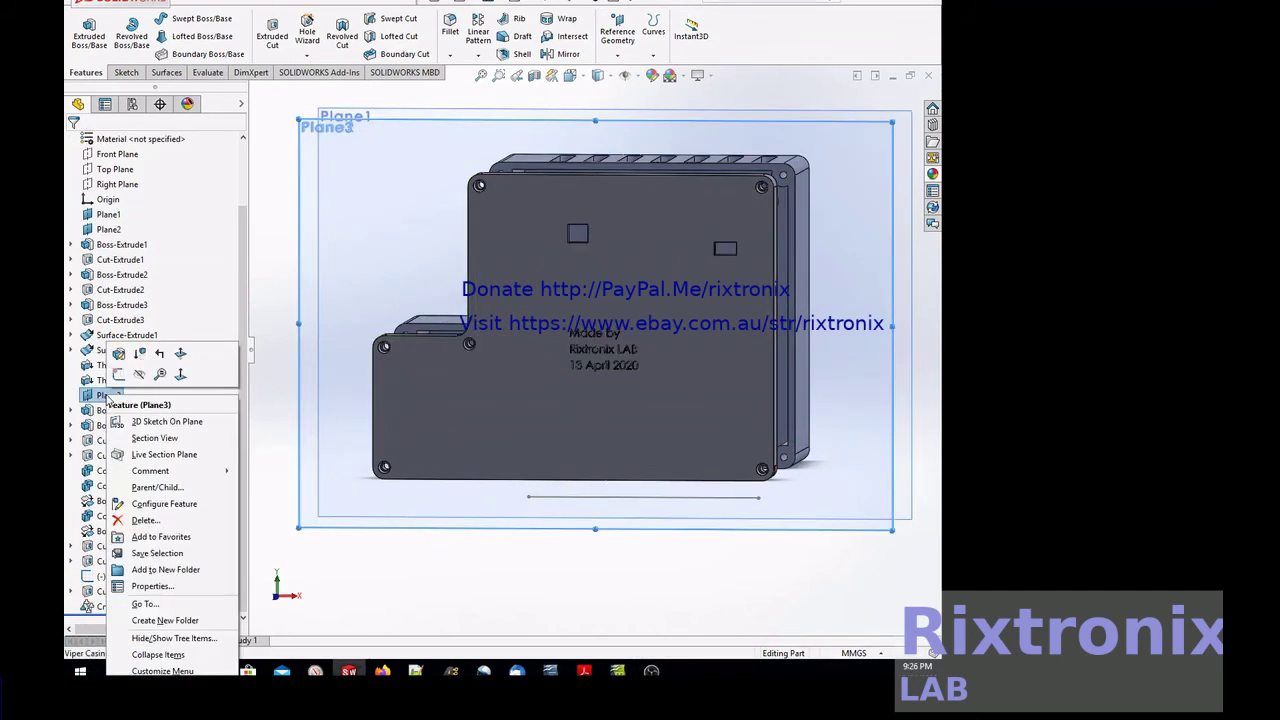
{"action": "left_click", "coordinate": [181, 374]}
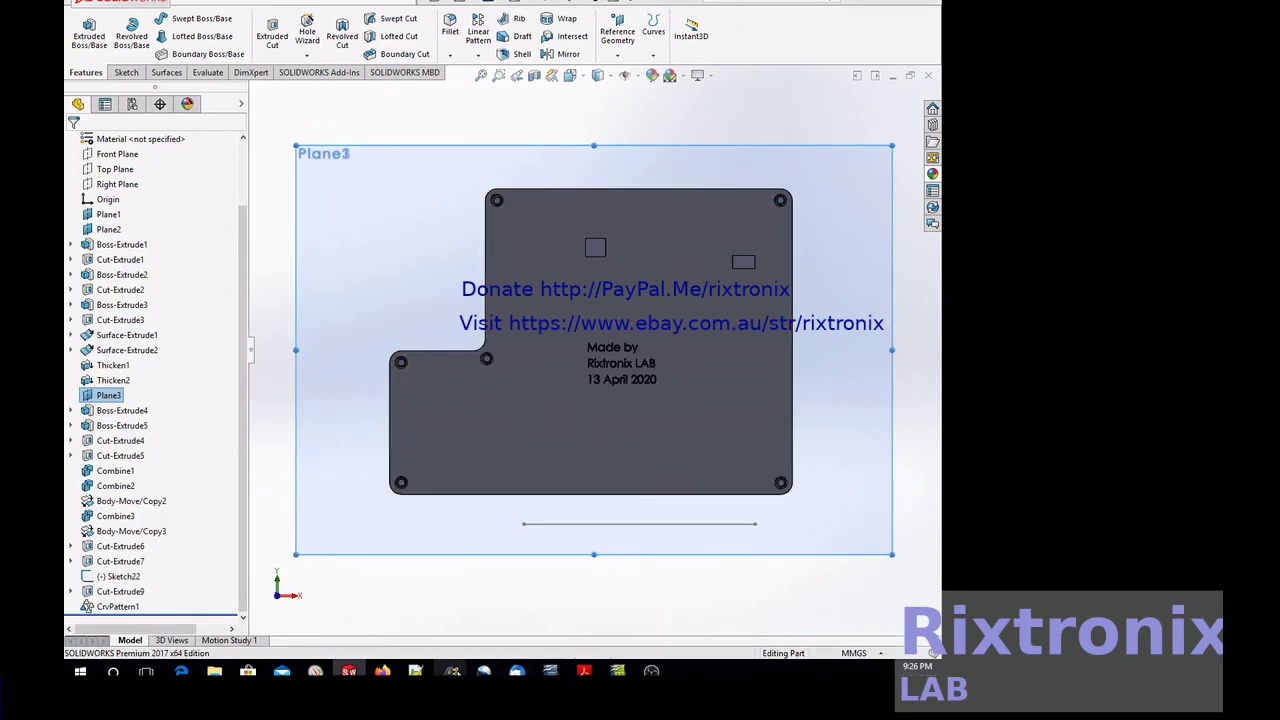
{"action": "left_click", "coordinate": [453, 670]}
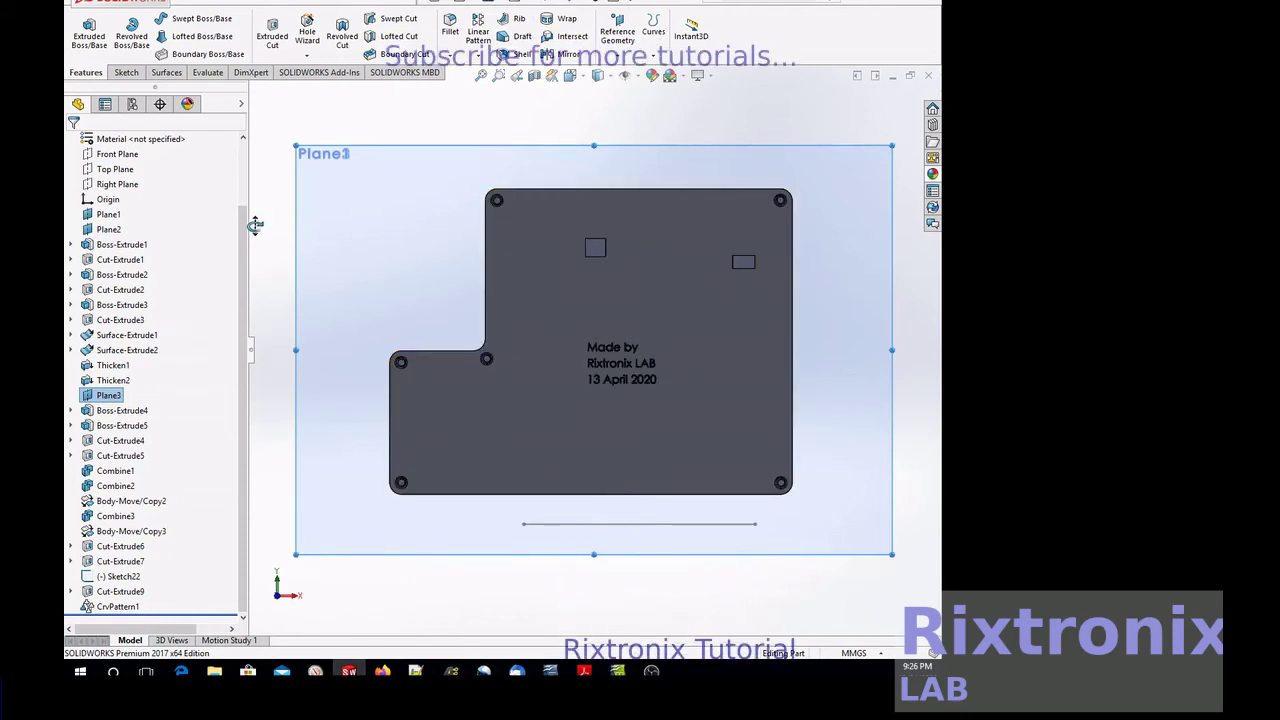
{"action": "left_click", "coordinate": [126, 72]}
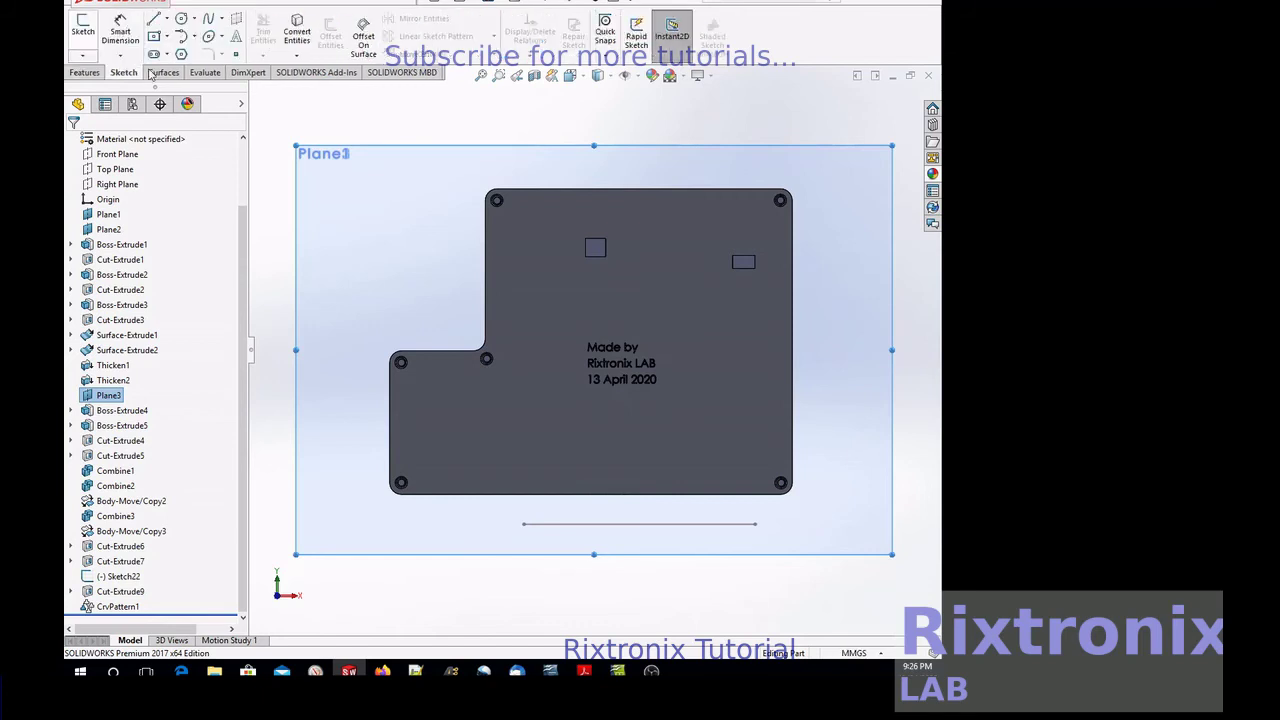
Add sketch text '5V DC' and '12V DC' on Plane3 above the two connector openings.
{"action": "left_click", "coordinate": [236, 38]}
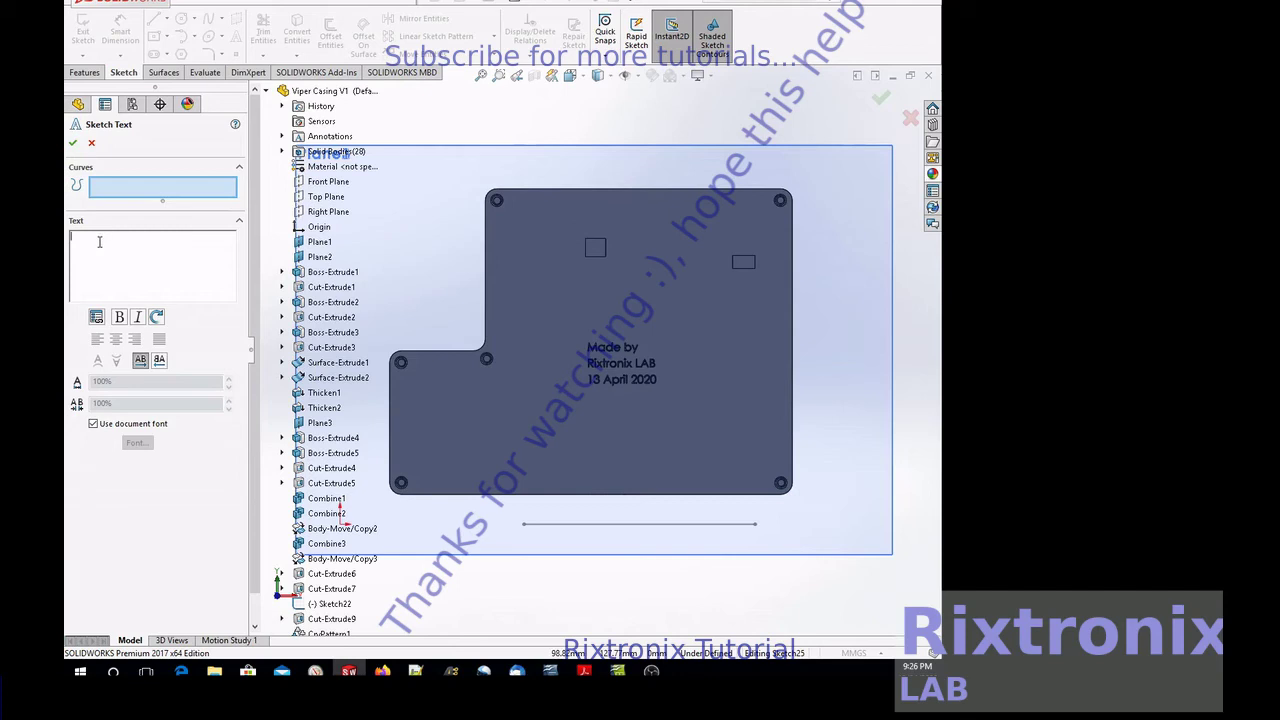
{"action": "type", "text": "5V DC                    12V DC"}
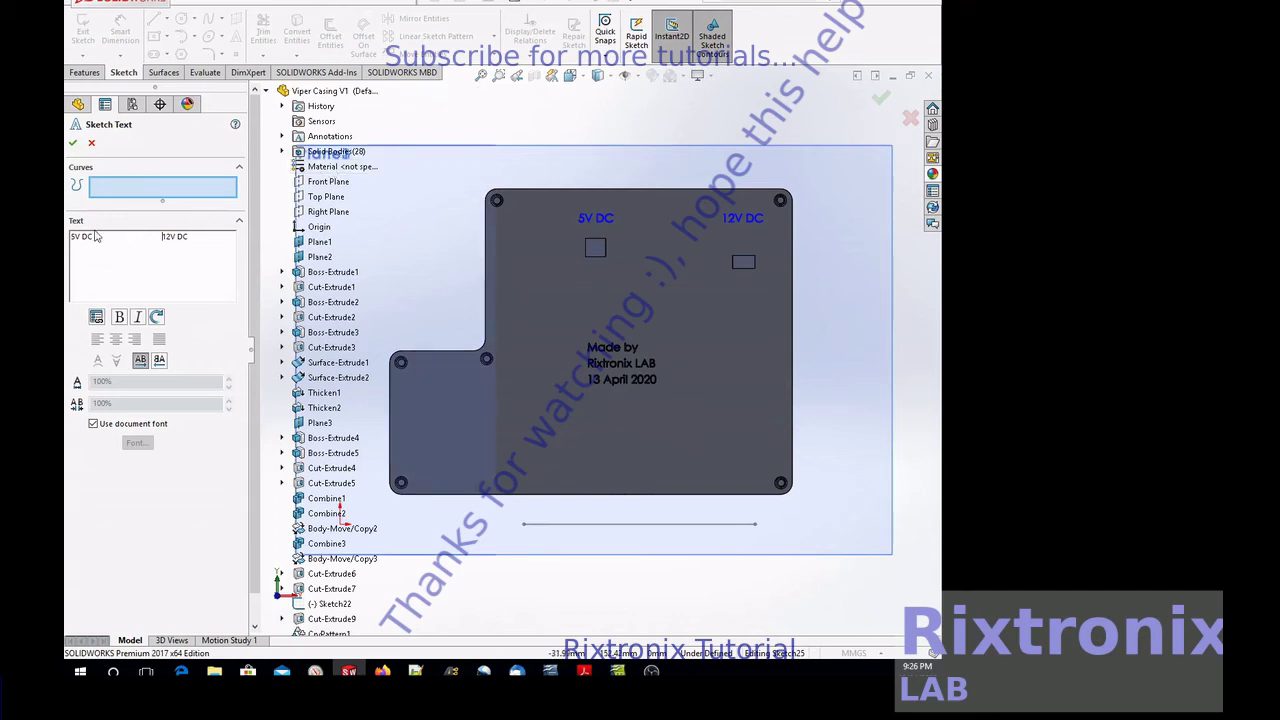
{"action": "left_click", "coordinate": [73, 143]}
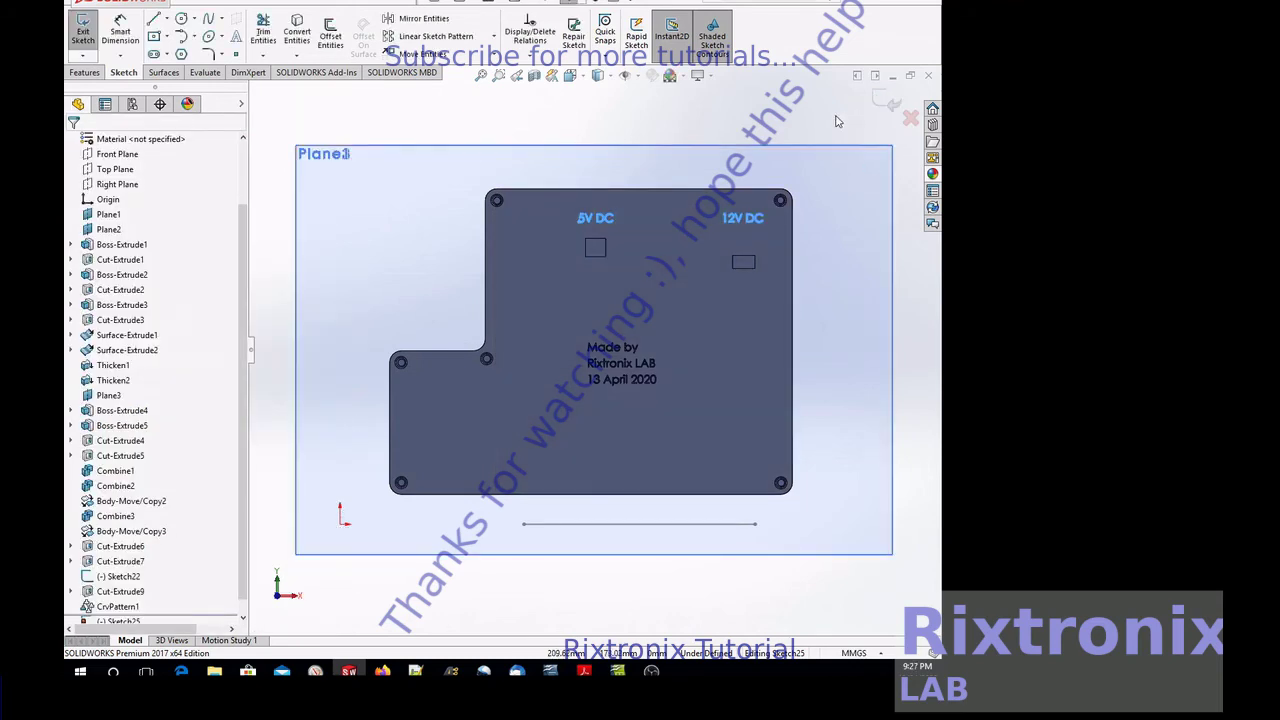
Exit the text sketch and orbit the model into an angled 3D view.
{"action": "right_click", "coordinate": [838, 121]}
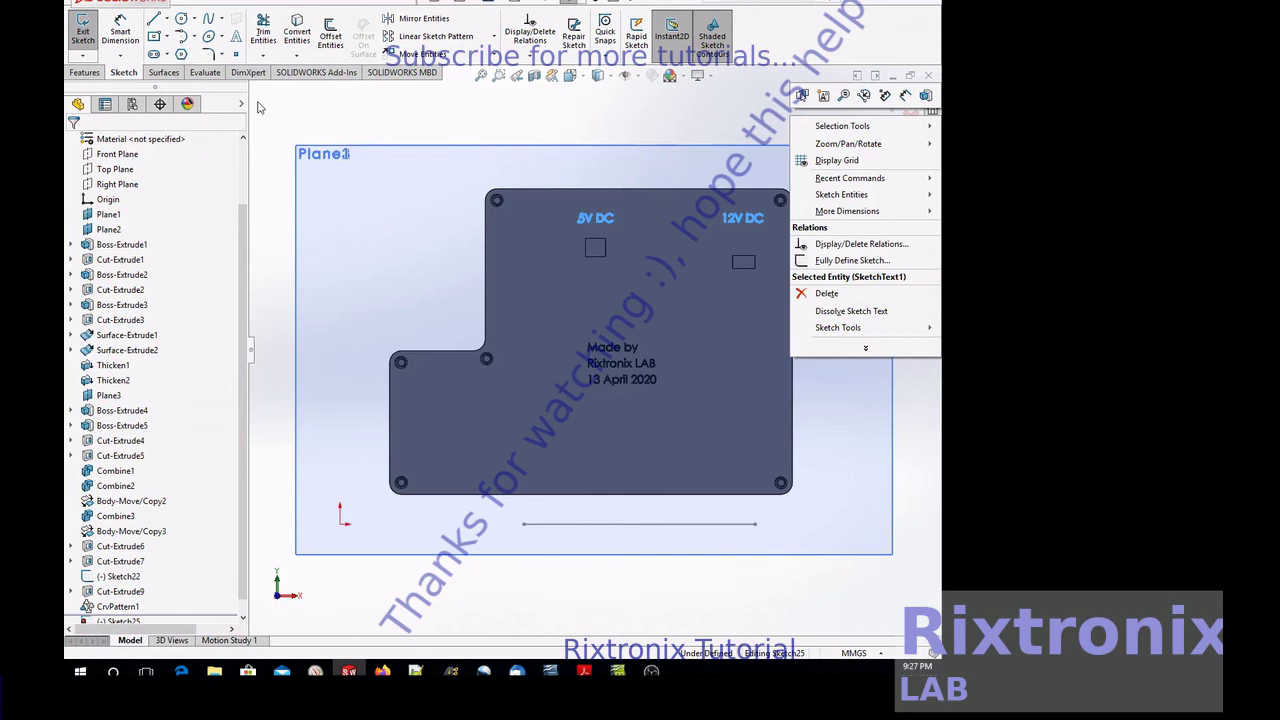
{"action": "left_click", "coordinate": [86, 48]}
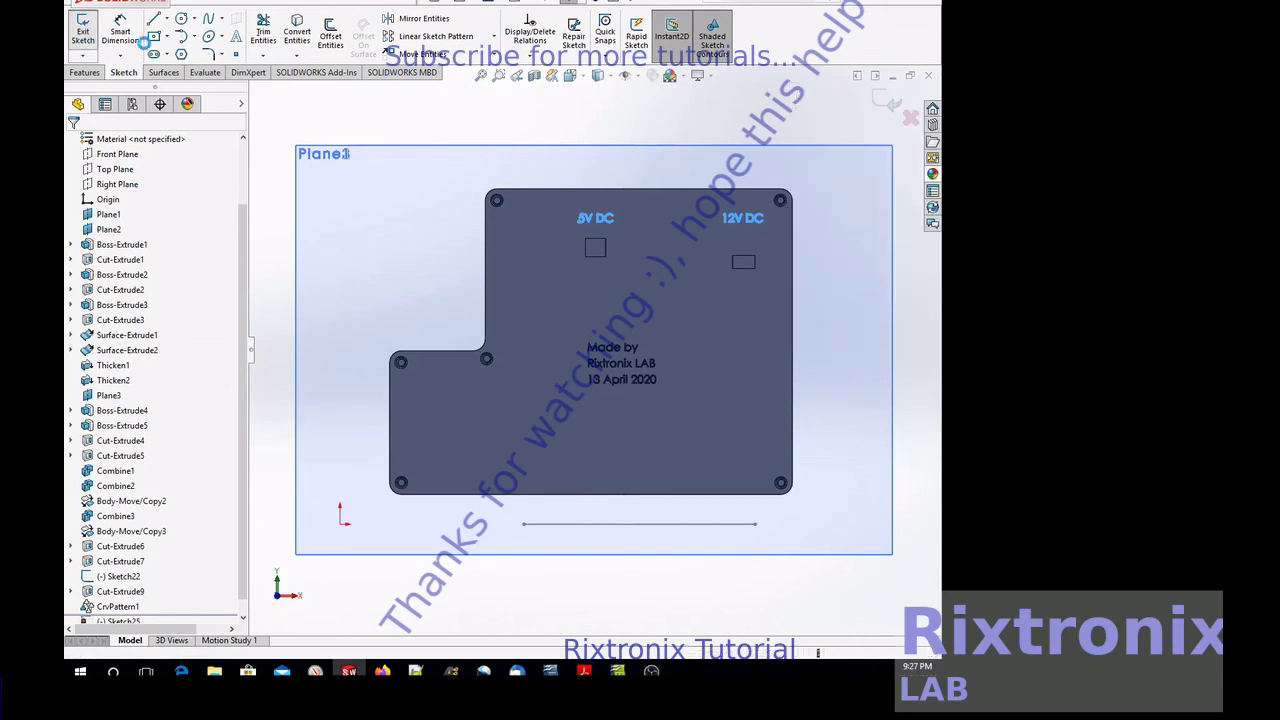
{"action": "right_click", "coordinate": [808, 98]}
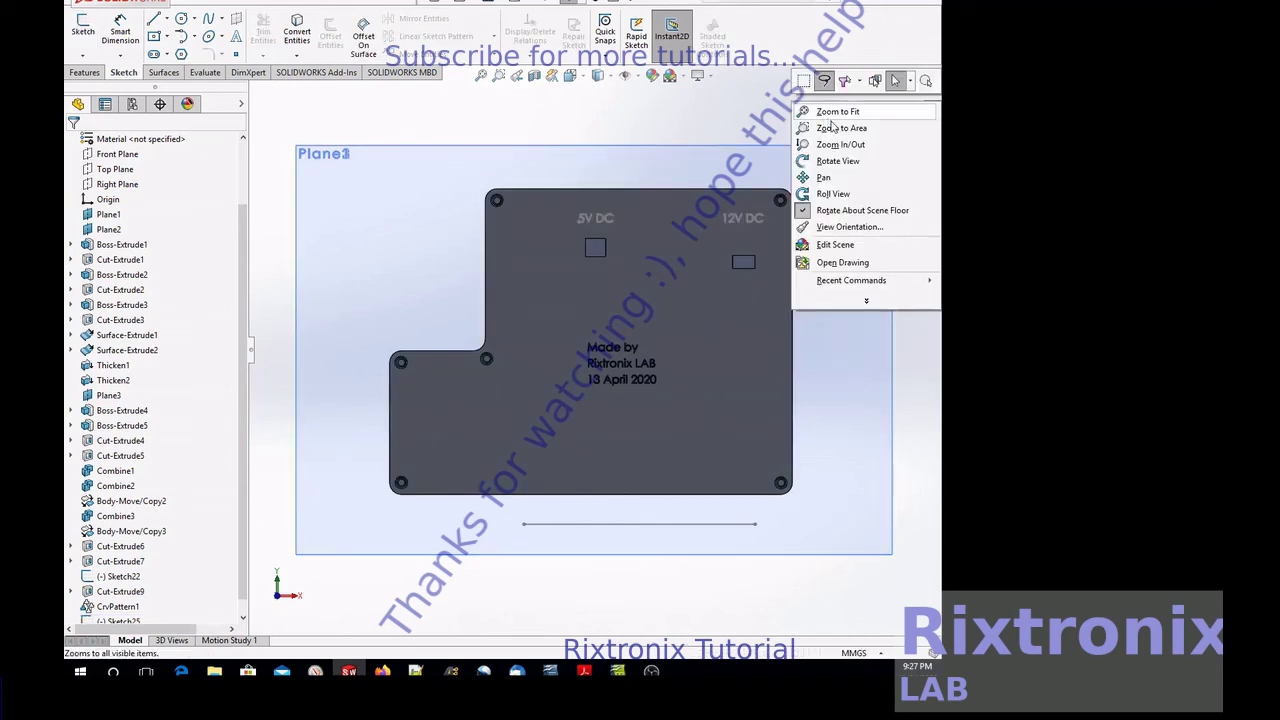
{"action": "left_click", "coordinate": [854, 161]}
{"action": "mouse_move", "coordinate": [857, 109]}
{"action": "left_mouse_down"}
{"action": "mouse_move", "coordinate": [665, 124]}
{"action": "mouse_move", "coordinate": [733, 124]}
{"action": "left_mouse_up"}
Select Sketch25 in the feature tree.
{"action": "scroll", "coordinate": [118, 605], "scroll_direction": "down", "scroll_amount": 1}
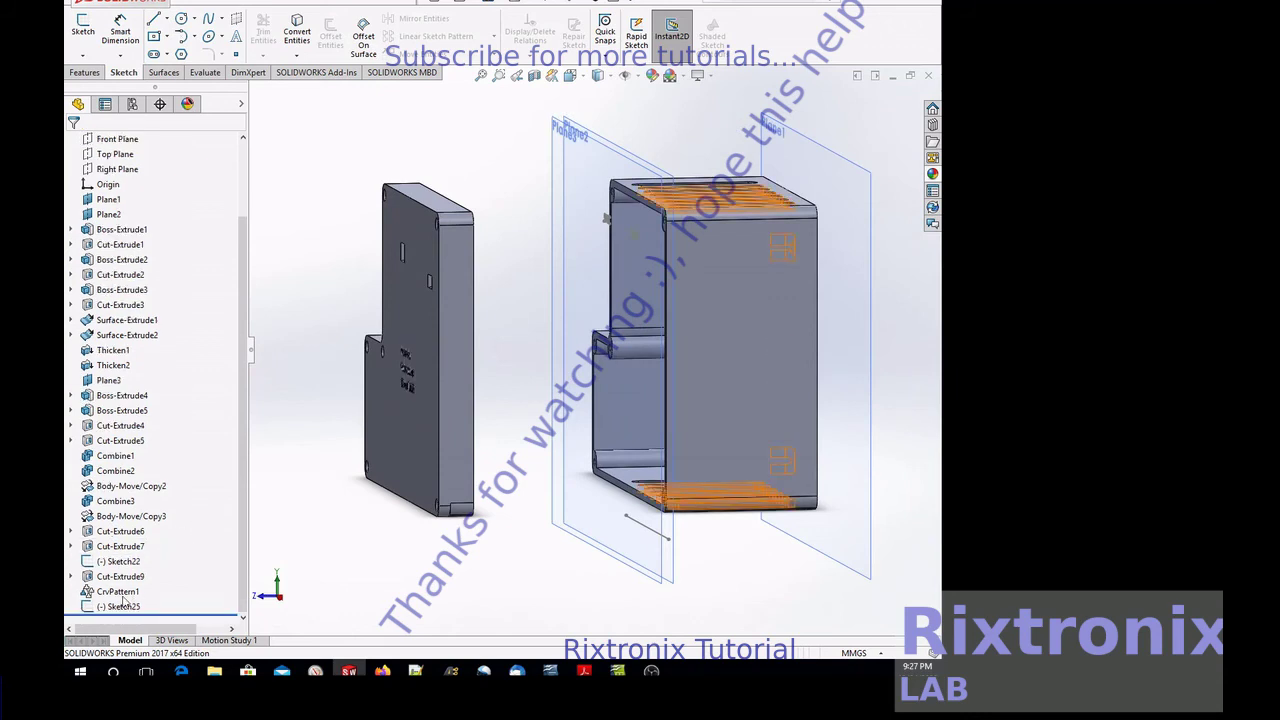
{"action": "left_click", "coordinate": [118, 607]}
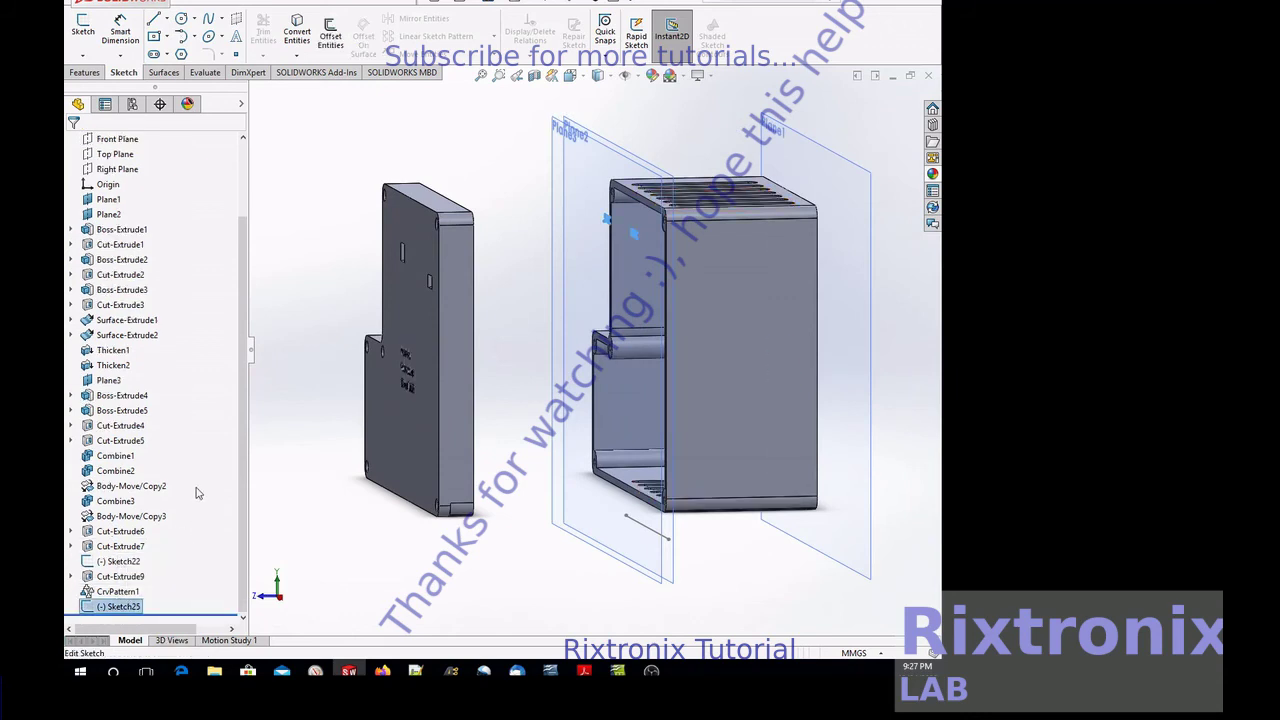
{"action": "left_click", "coordinate": [88, 73]}
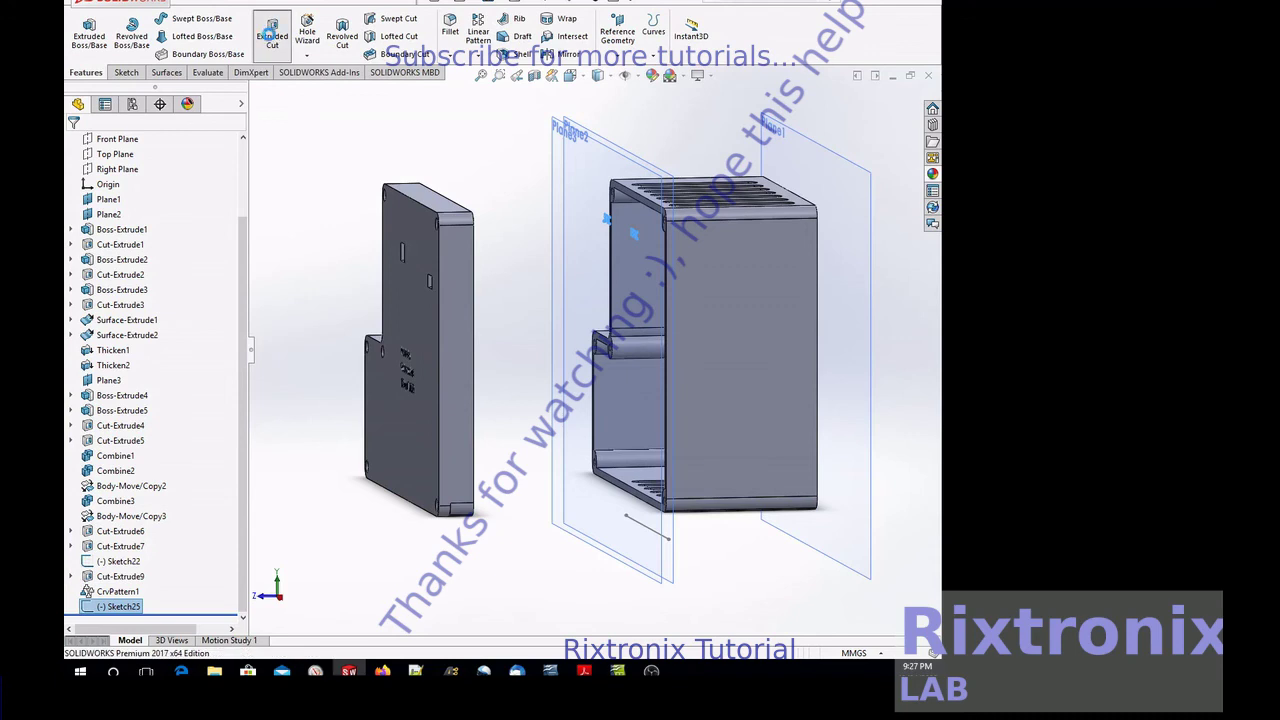
Extrude-cut the text sketch 155mm, reversed into the lid, through all bodies.
{"action": "left_click", "coordinate": [282, 36]}
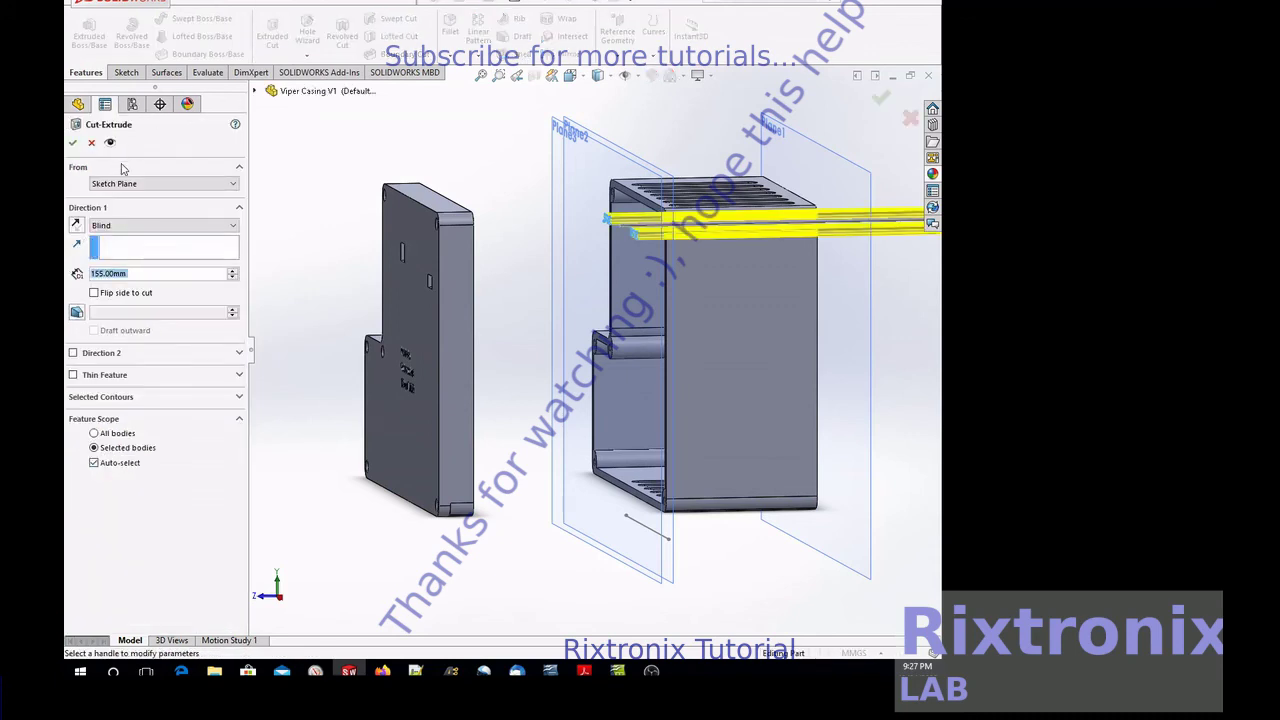
{"action": "left_click", "coordinate": [76, 227]}
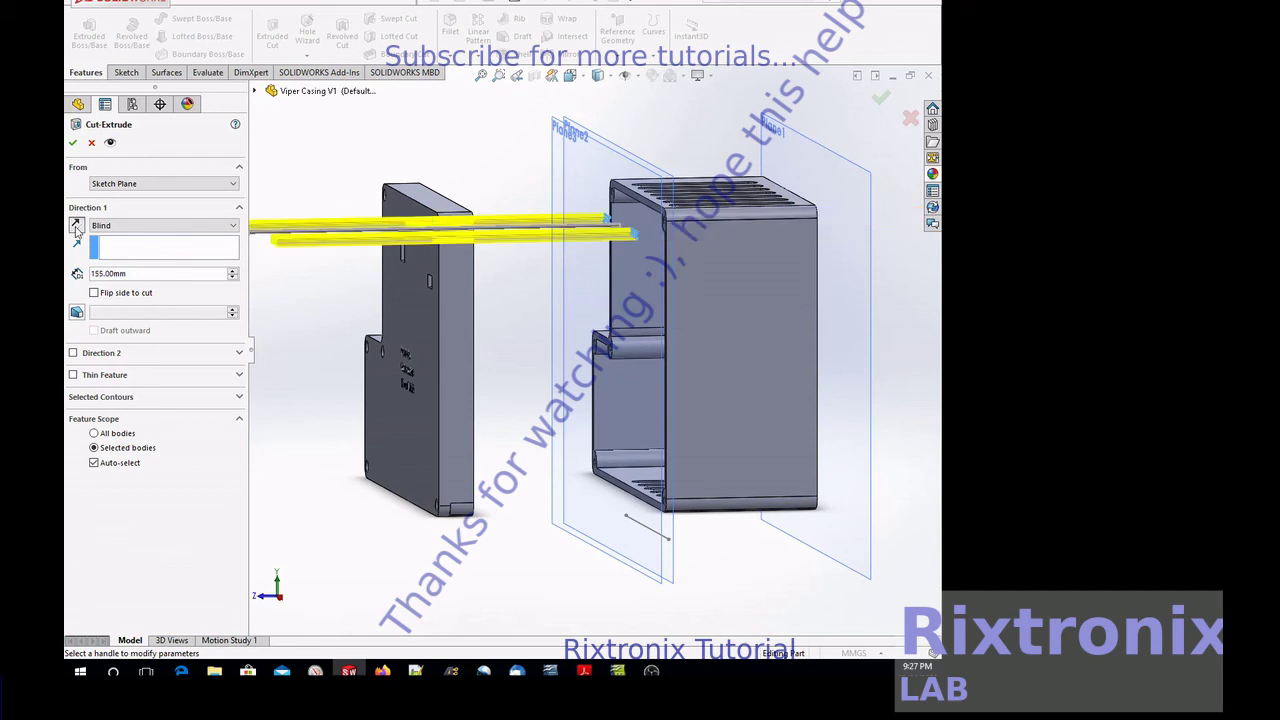
{"action": "left_click", "coordinate": [73, 145]}
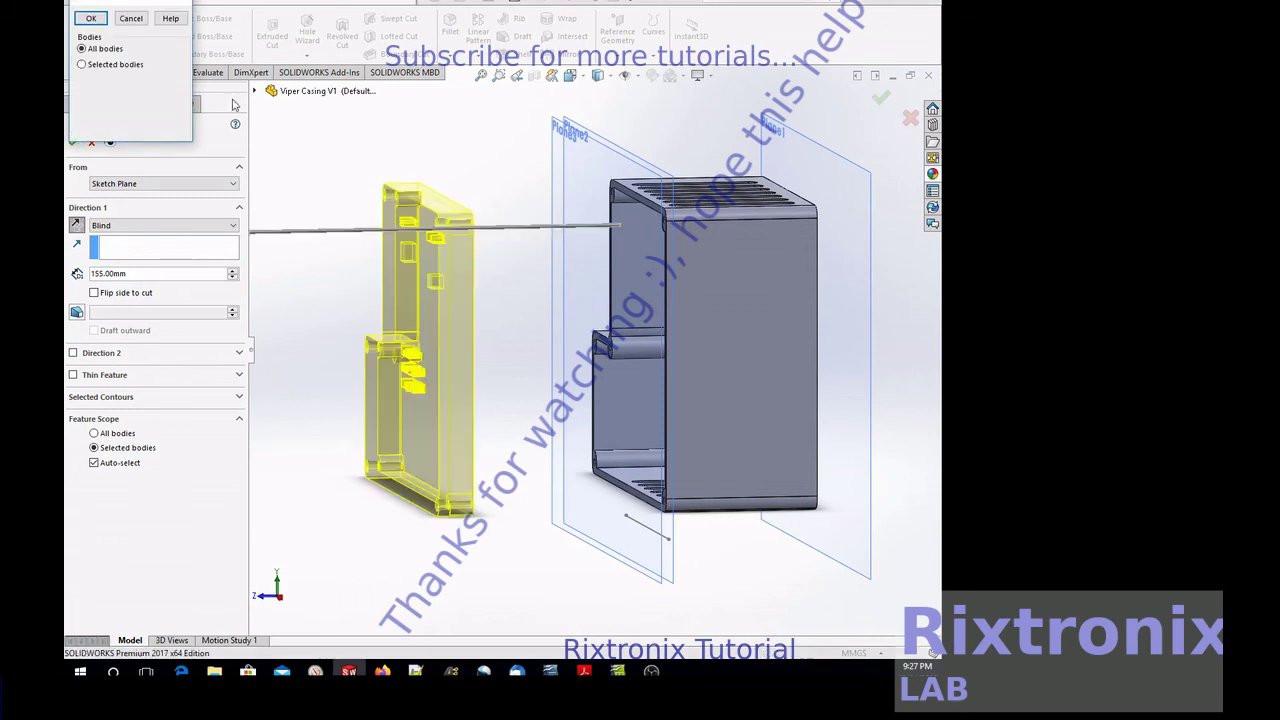
{"action": "left_click", "coordinate": [92, 19]}
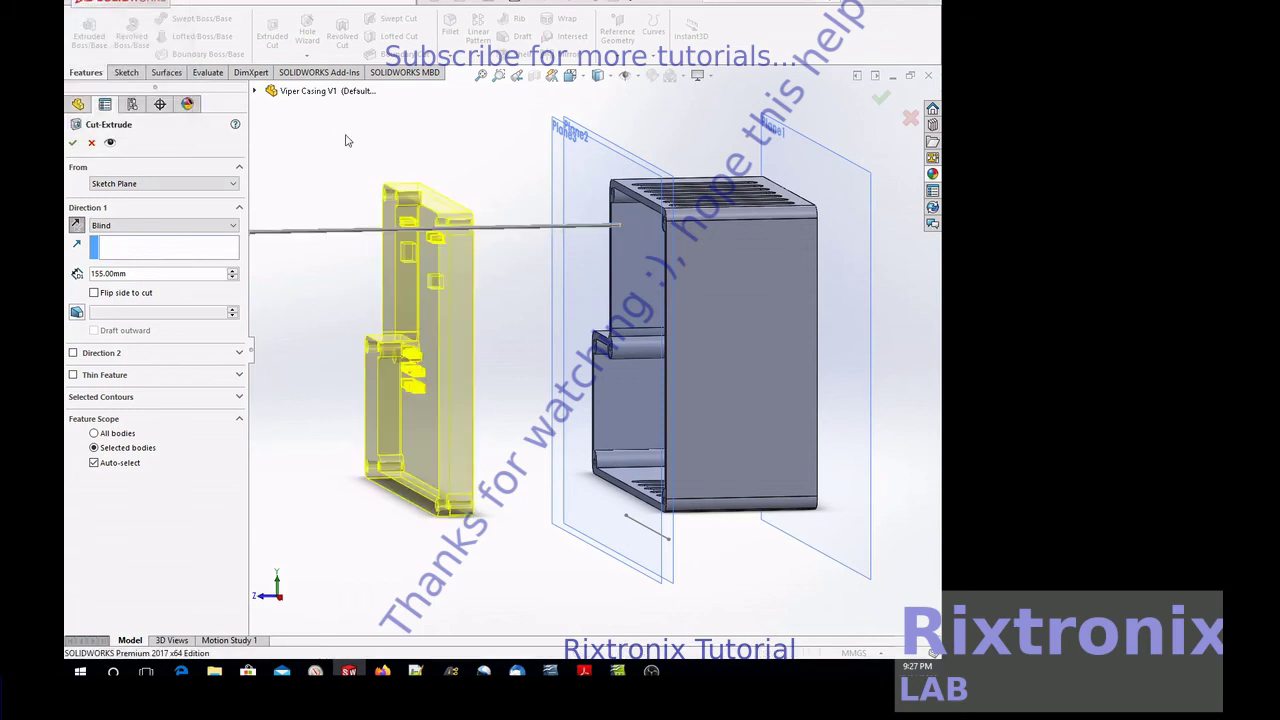
{"action": "right_click", "coordinate": [342, 177]}
{"action": "mouse_move", "coordinate": [398, 199]}
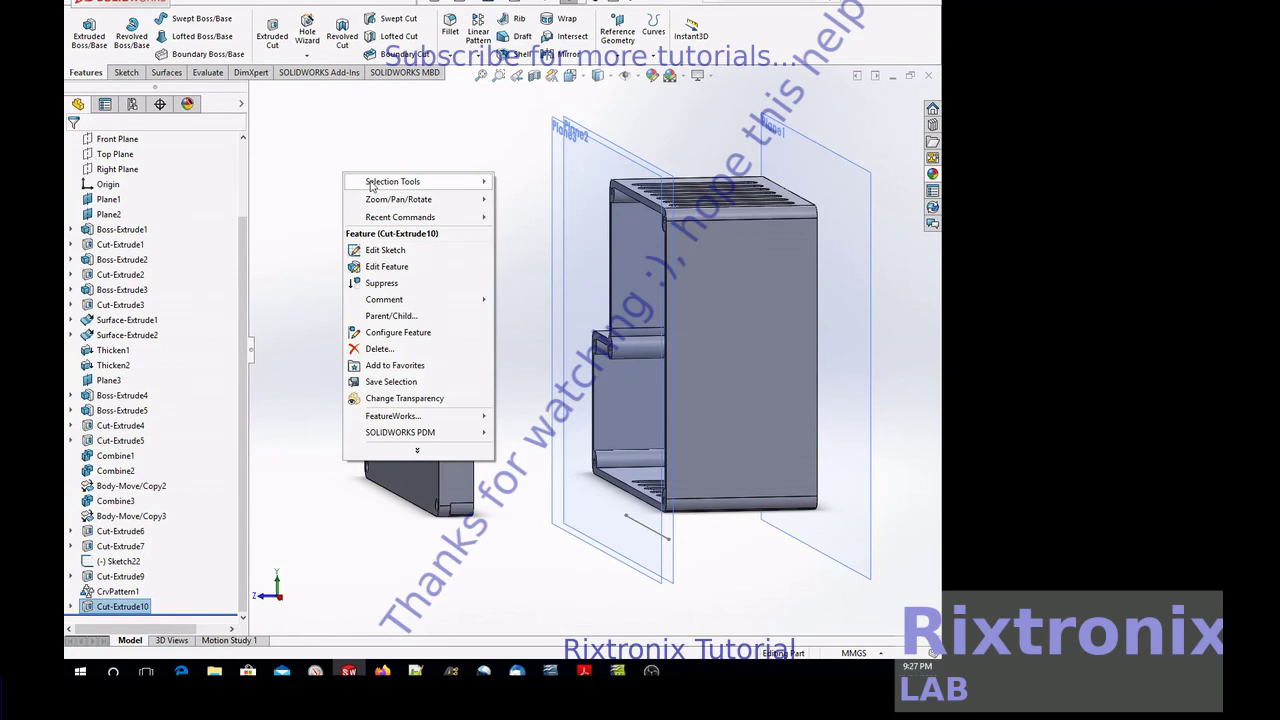
Orbit the model, then snap to the Front view (Ctrl+1) to see the engraved labels.
{"action": "left_click", "coordinate": [518, 264]}
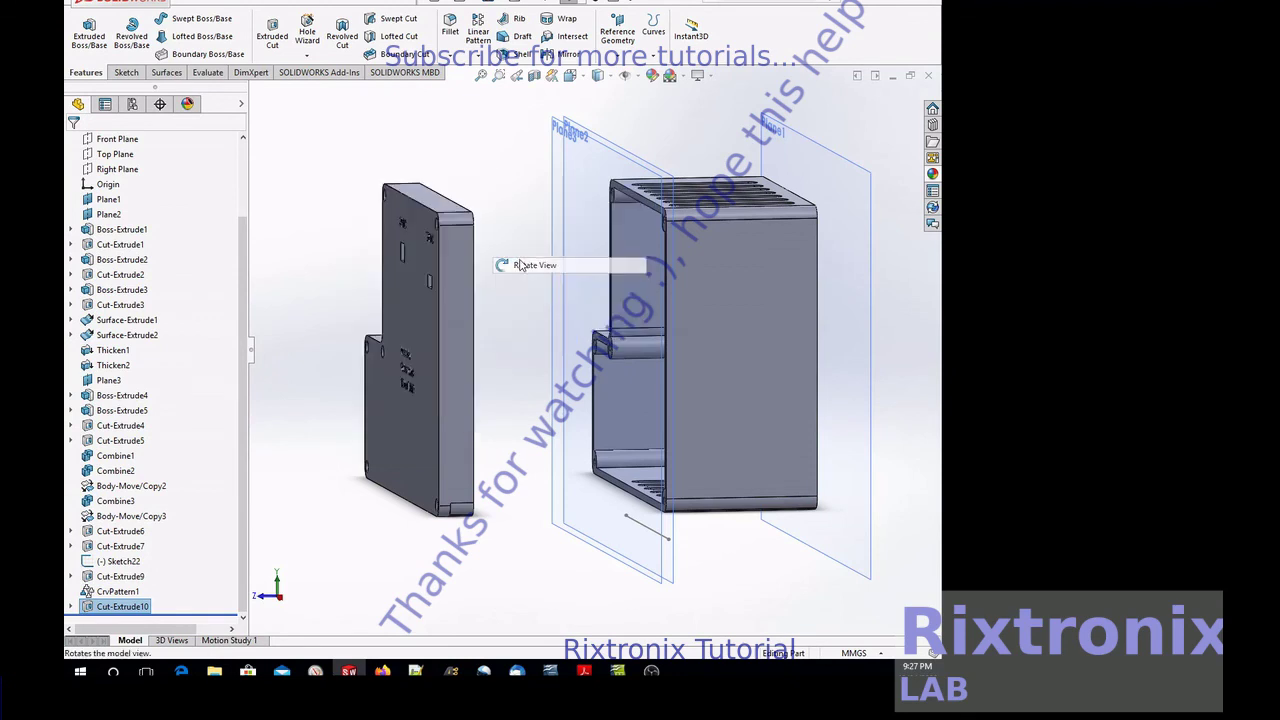
{"action": "mouse_move", "coordinate": [297, 191]}
{"action": "left_mouse_down"}
{"action": "mouse_move", "coordinate": [343, 206]}
{"action": "mouse_move", "coordinate": [414, 177]}
{"action": "mouse_move", "coordinate": [184, 175]}
{"action": "mouse_move", "coordinate": [437, 206]}
{"action": "mouse_move", "coordinate": [469, 197]}
{"action": "left_mouse_up"}
{"action": "key", "text": "ctrl+1"}
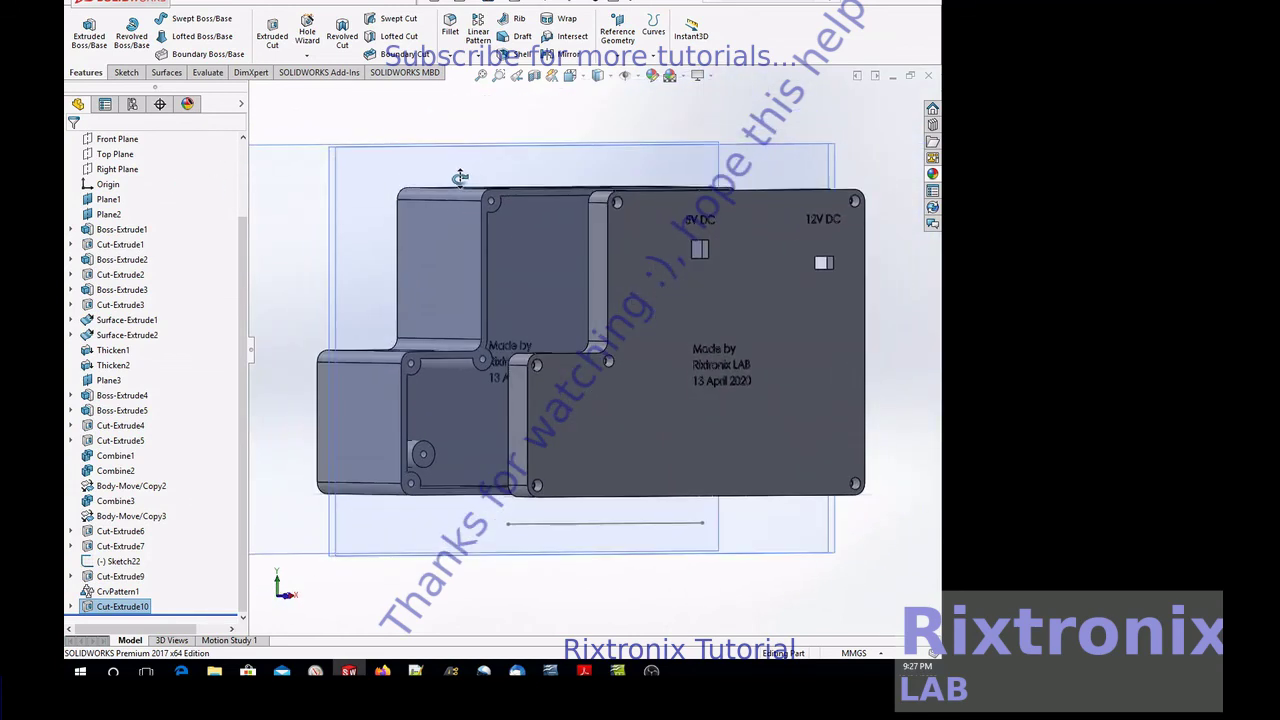